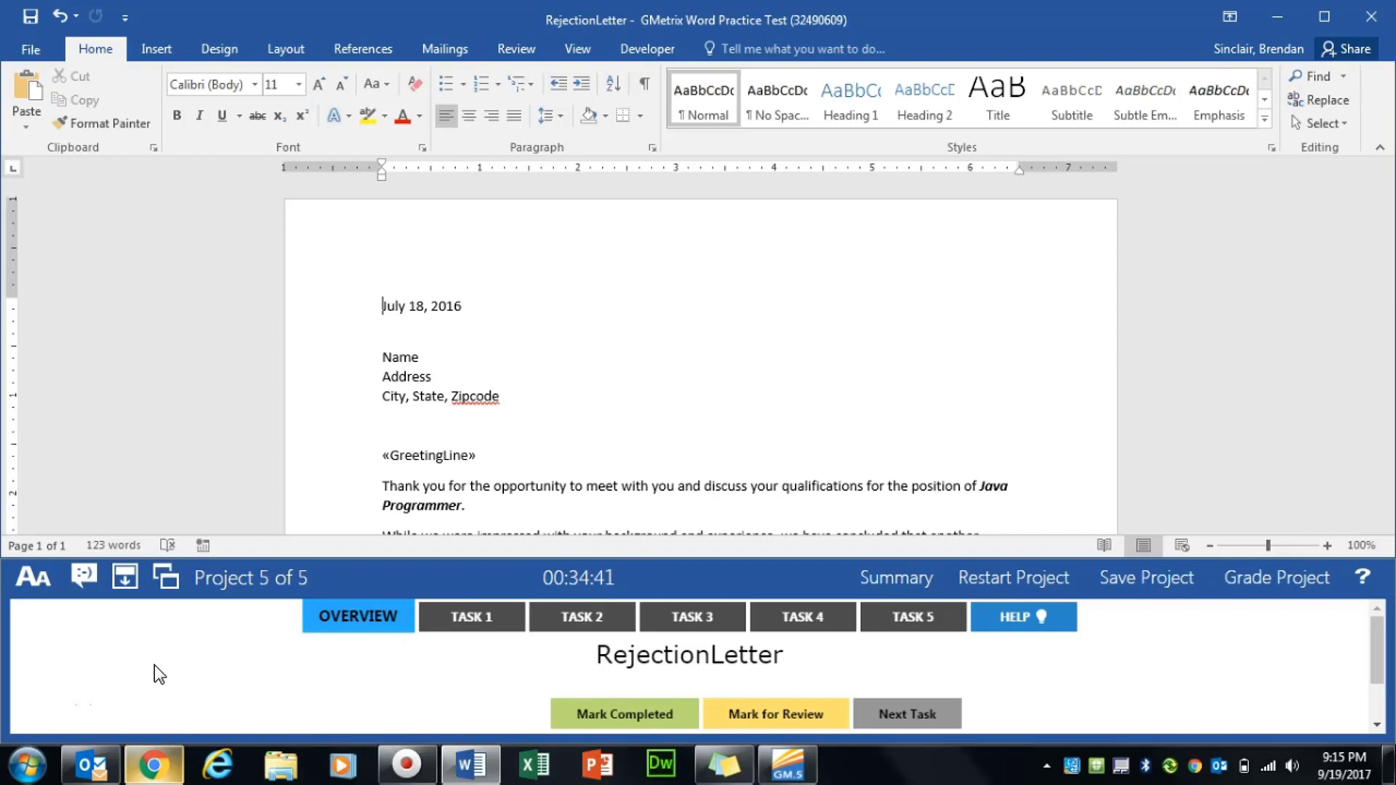
- Set Display for Review to All Markup, mark Task 1 completed, and open Task 2
{"action": "left_click", "coordinate": [477, 619]}
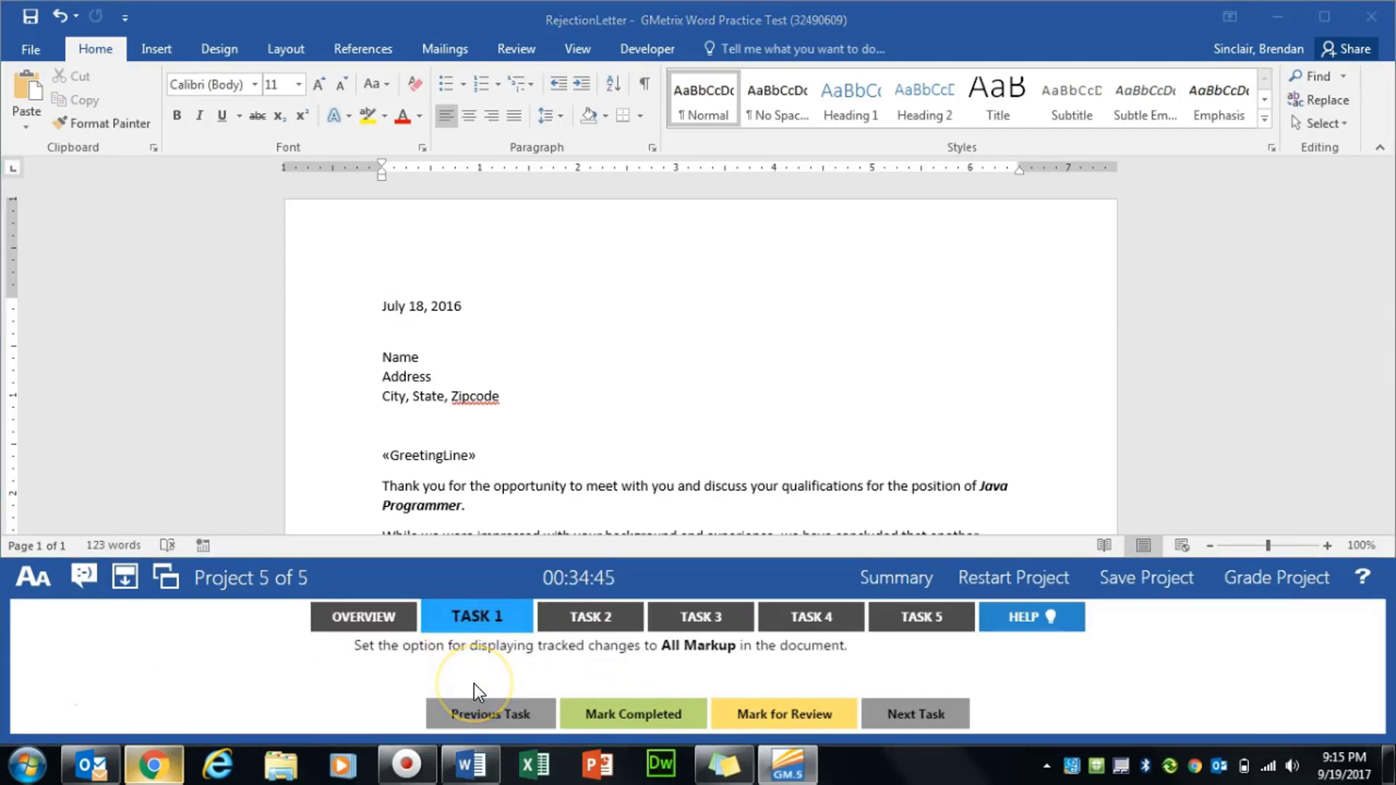
{"action": "left_click", "coordinate": [516, 51]}
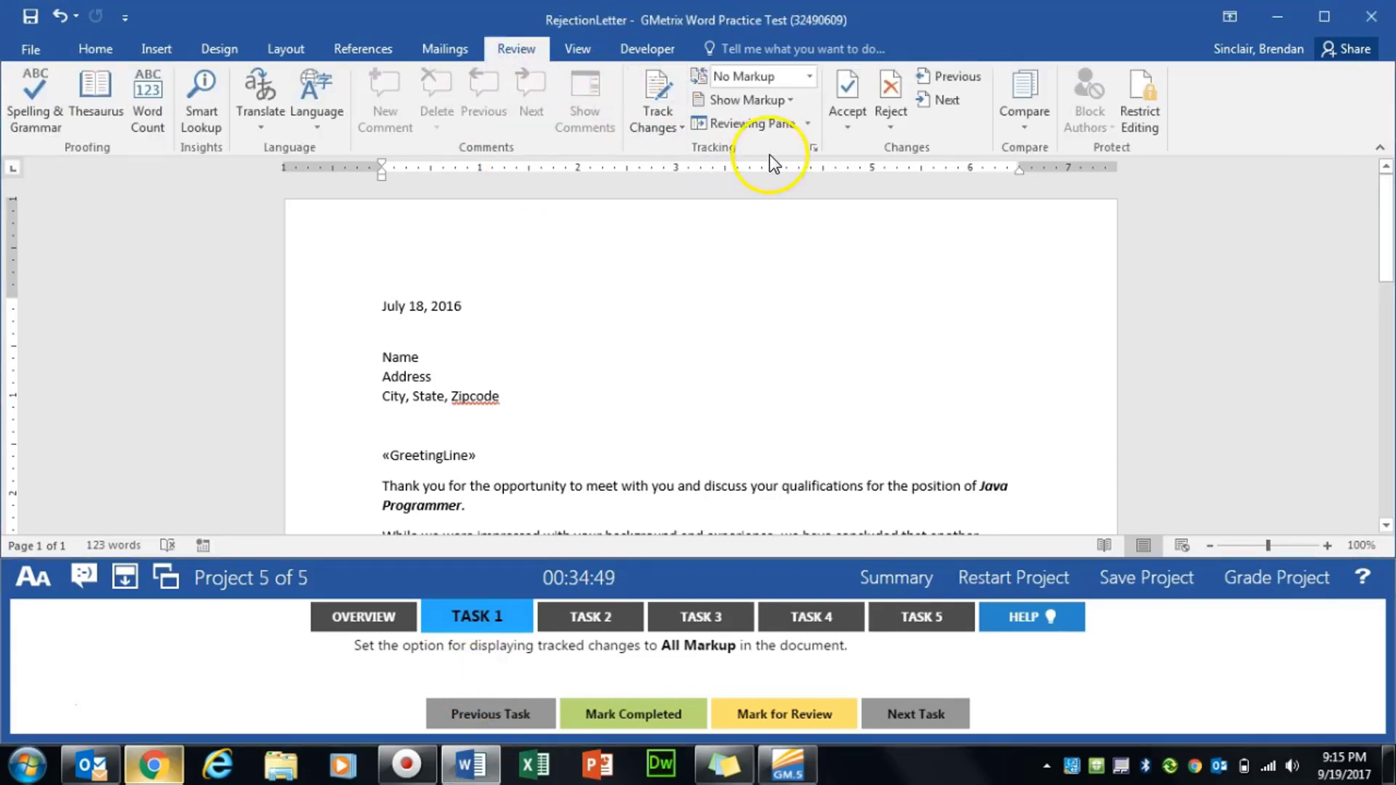
{"action": "left_click", "coordinate": [809, 75]}
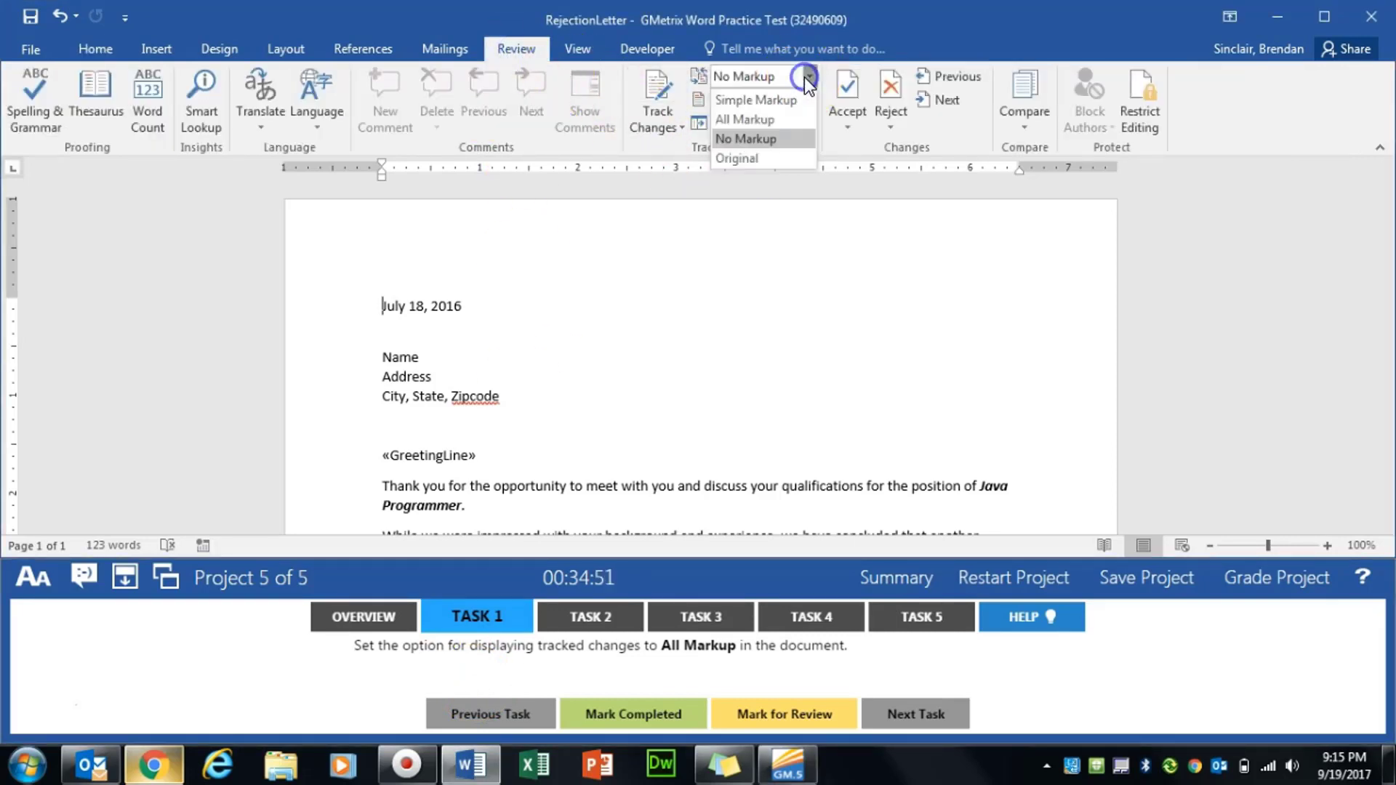
{"action": "left_click", "coordinate": [793, 119]}
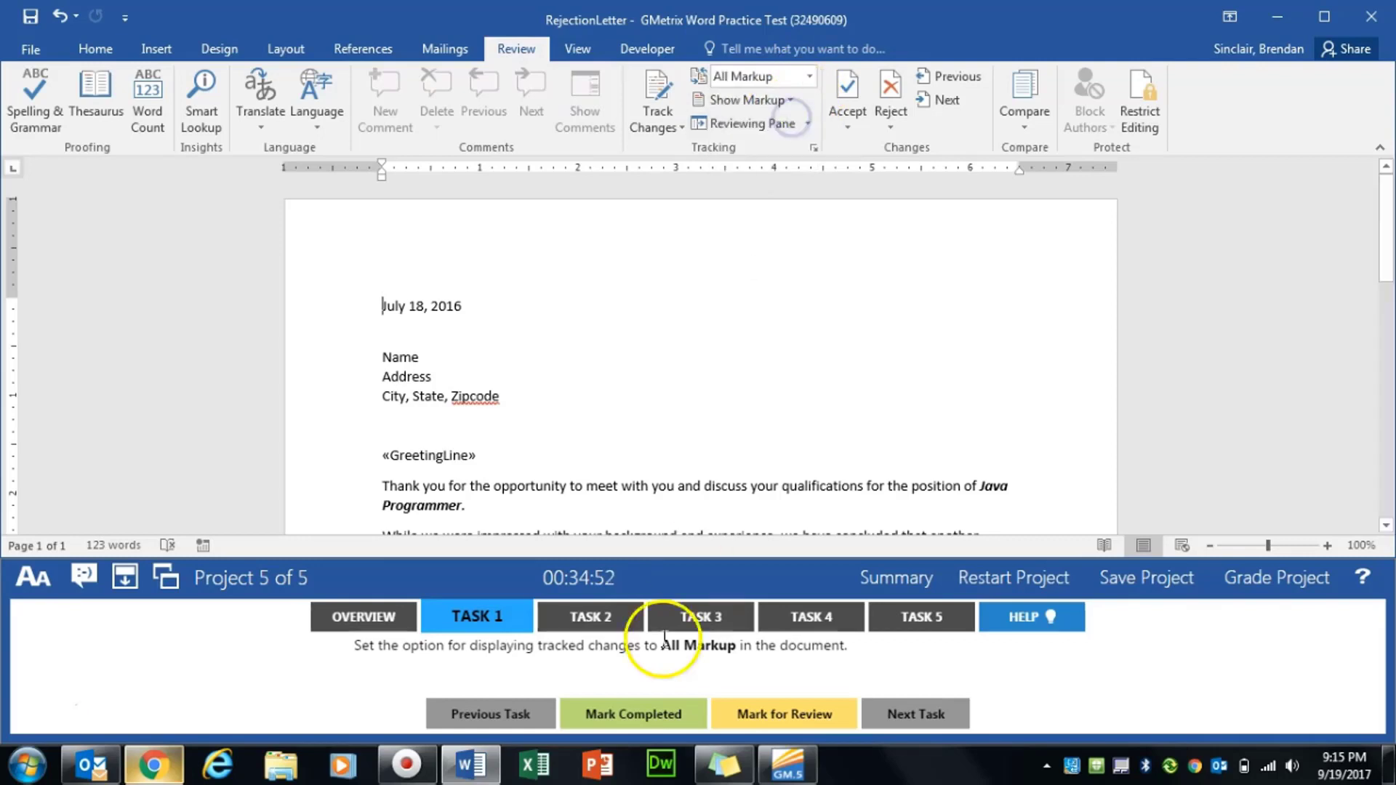
{"action": "left_click", "coordinate": [637, 720]}
{"action": "left_click", "coordinate": [606, 620]}
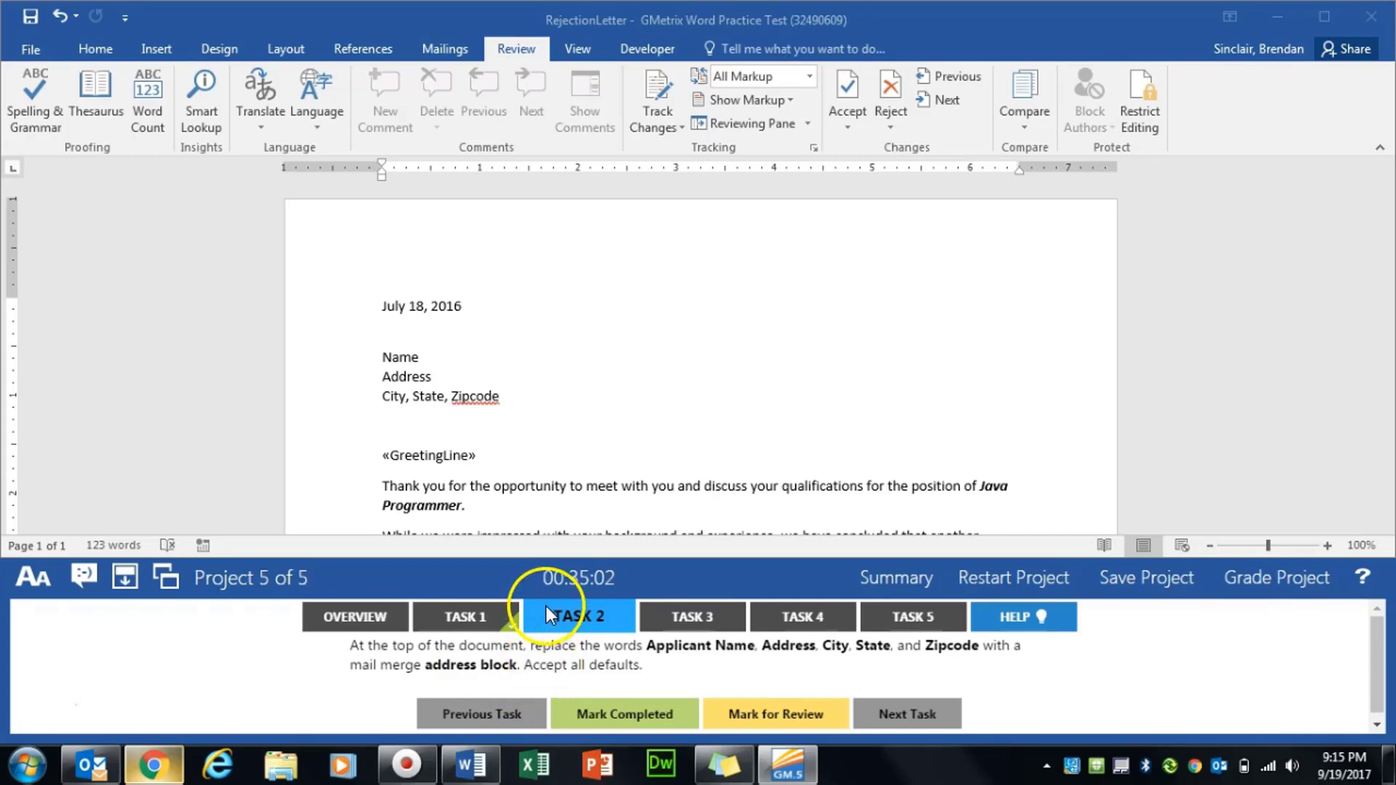
- Delete the Name, Address and City, State, Zipcode placeholder lines from the letter
{"action": "left_click", "coordinate": [477, 409]}
{"action": "left_click_drag", "start_coordinate": [364, 352], "coordinate": [516, 399]}
{"action": "key", "text": "Delete"}
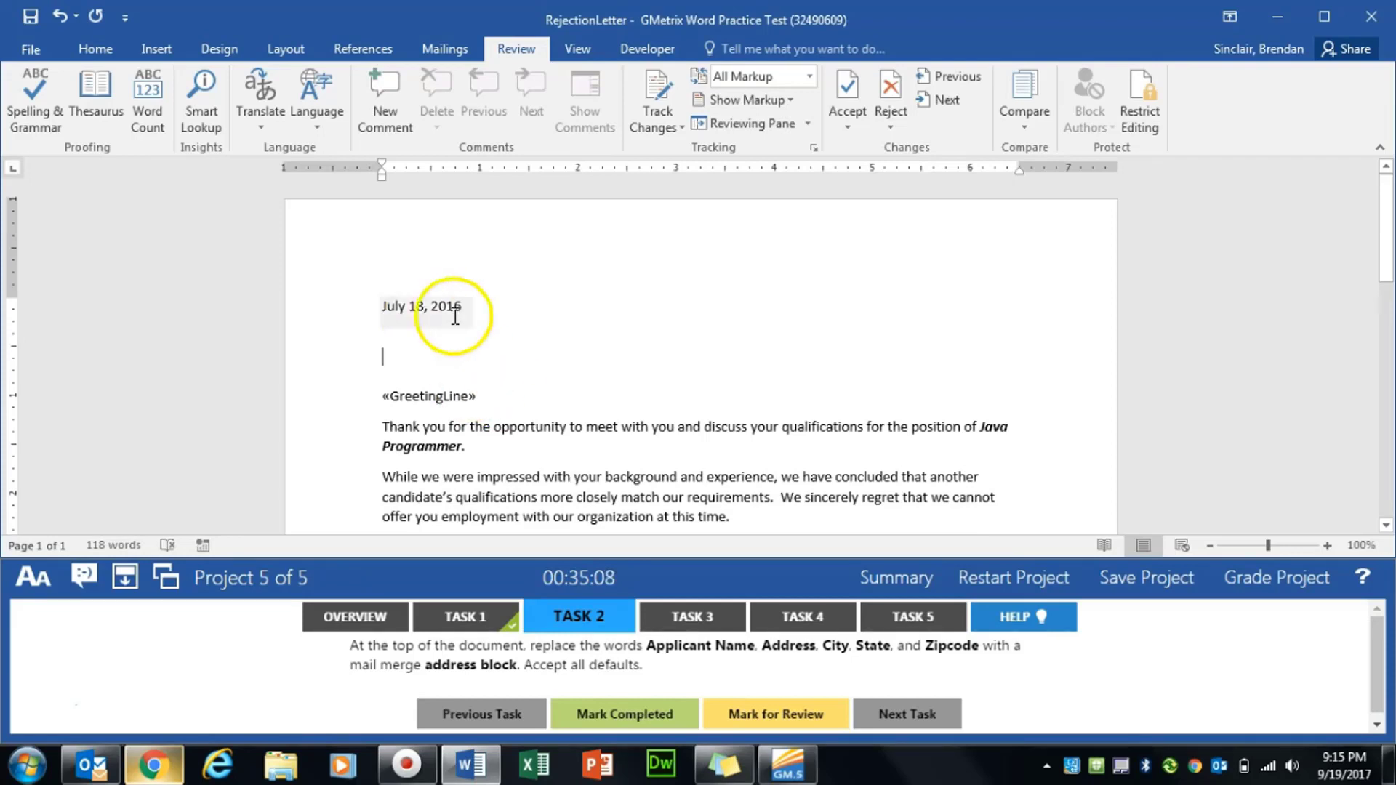
- Insert a default «AddressBlock» merge field, mark Task 2 completed, and open Task 3
{"action": "left_click", "coordinate": [431, 53]}
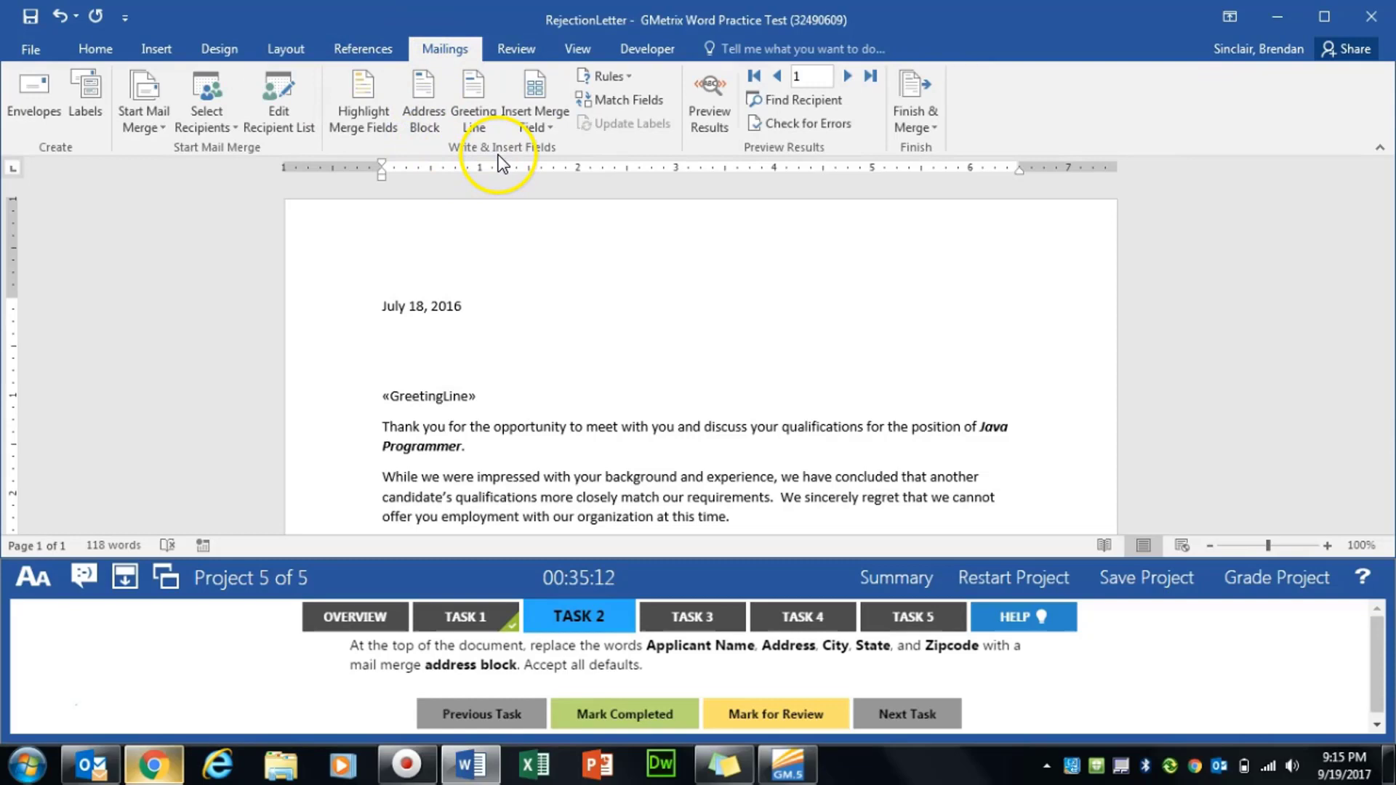
{"action": "left_click", "coordinate": [419, 115]}
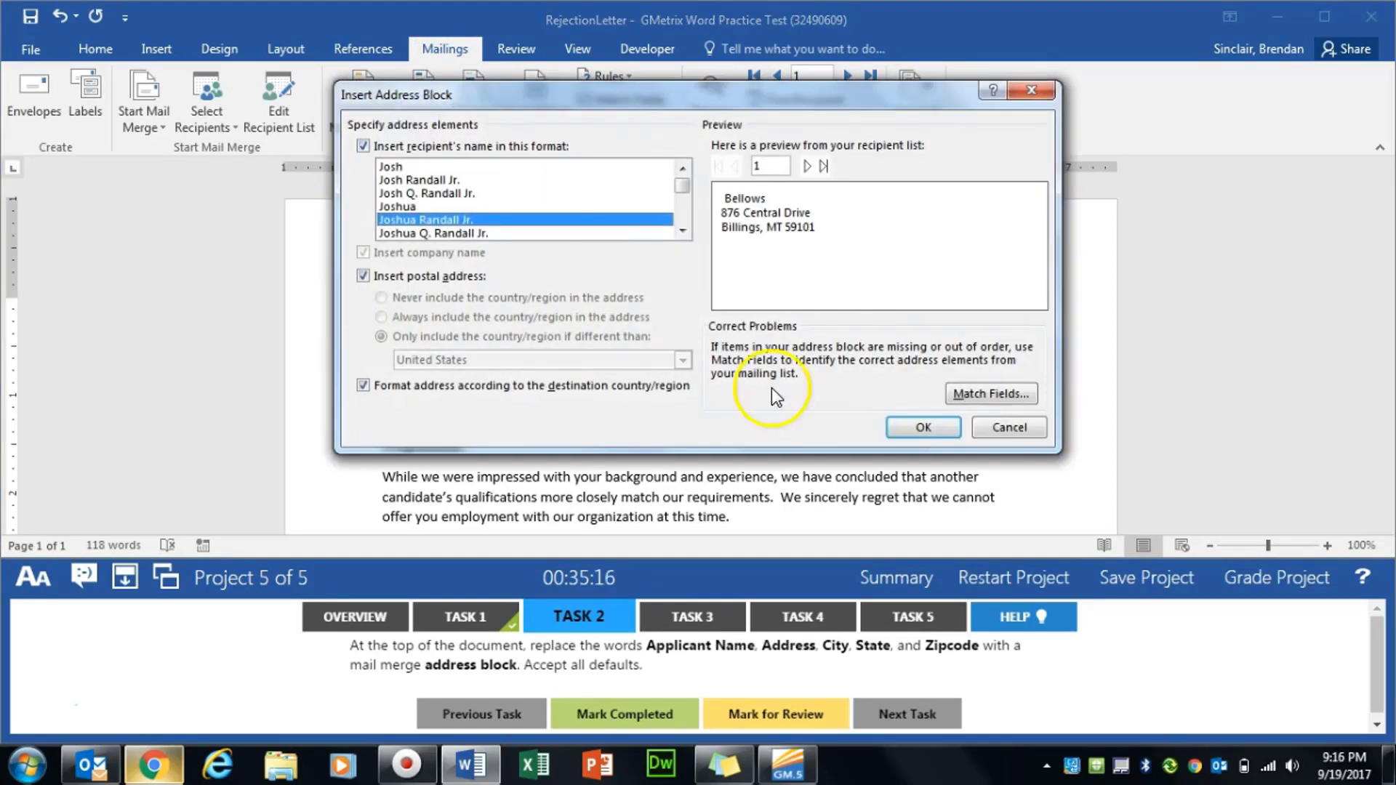
{"action": "left_click", "coordinate": [925, 429]}
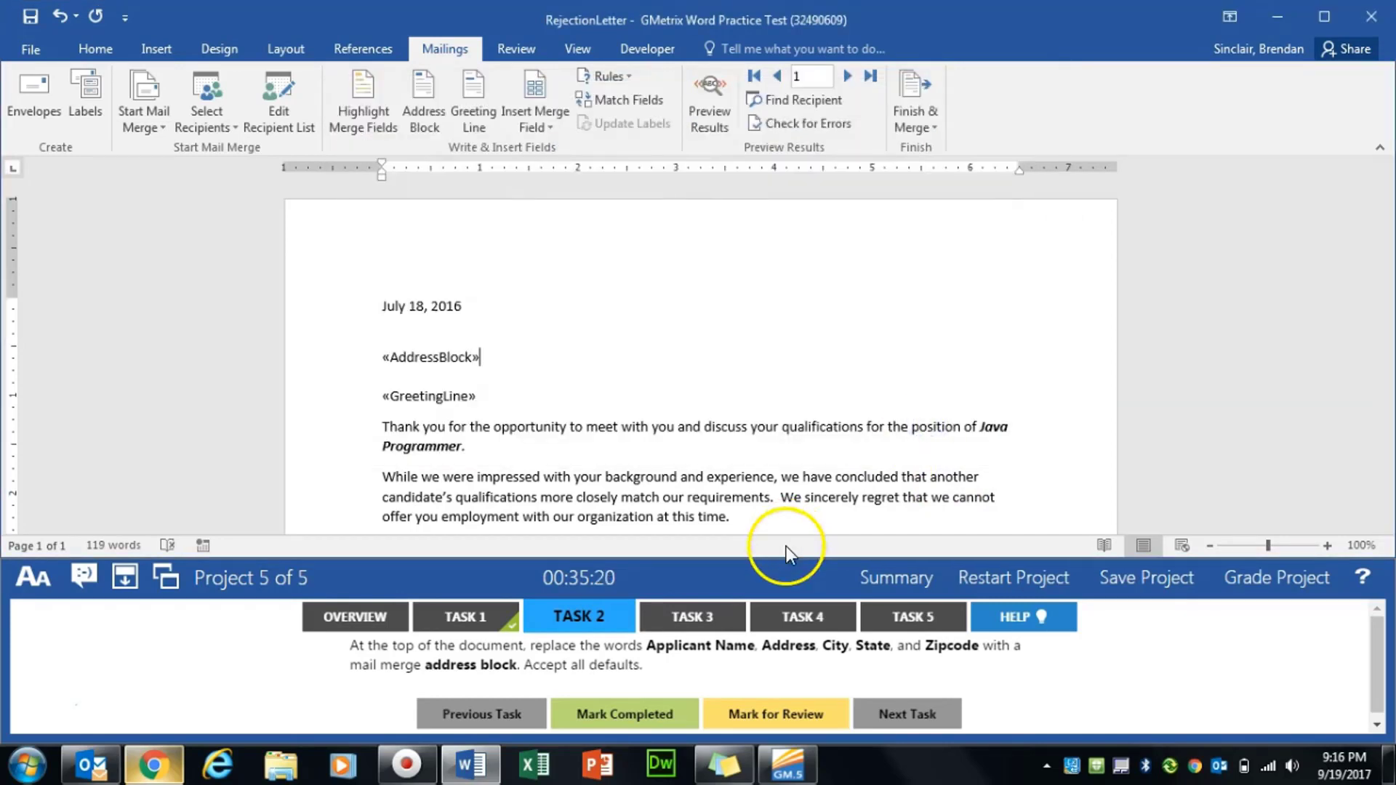
{"action": "left_click", "coordinate": [618, 716]}
{"action": "left_click", "coordinate": [686, 604]}
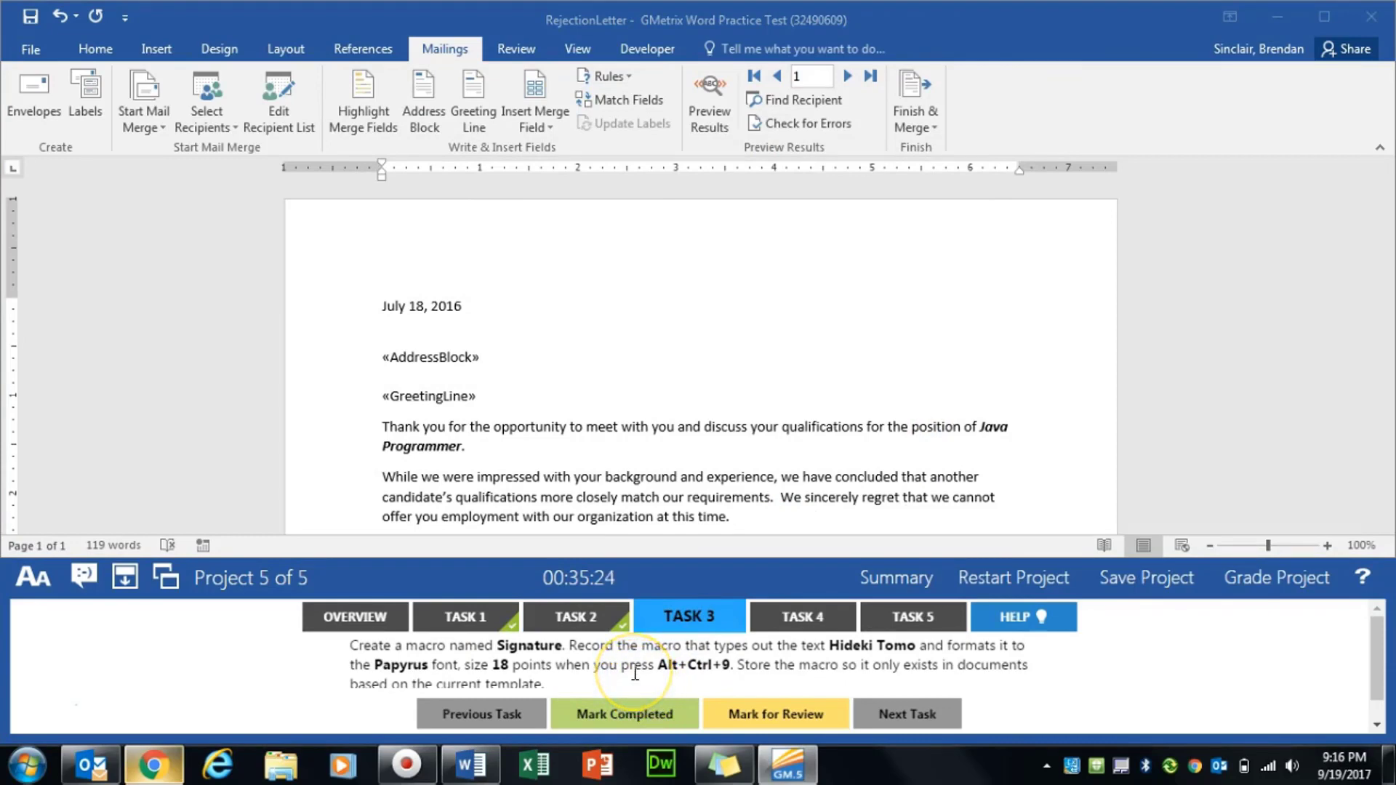
- Start a new empty line below the Human Resources signature line
{"action": "scroll", "coordinate": [592, 451], "scroll_direction": "down", "scroll_amount": 5}
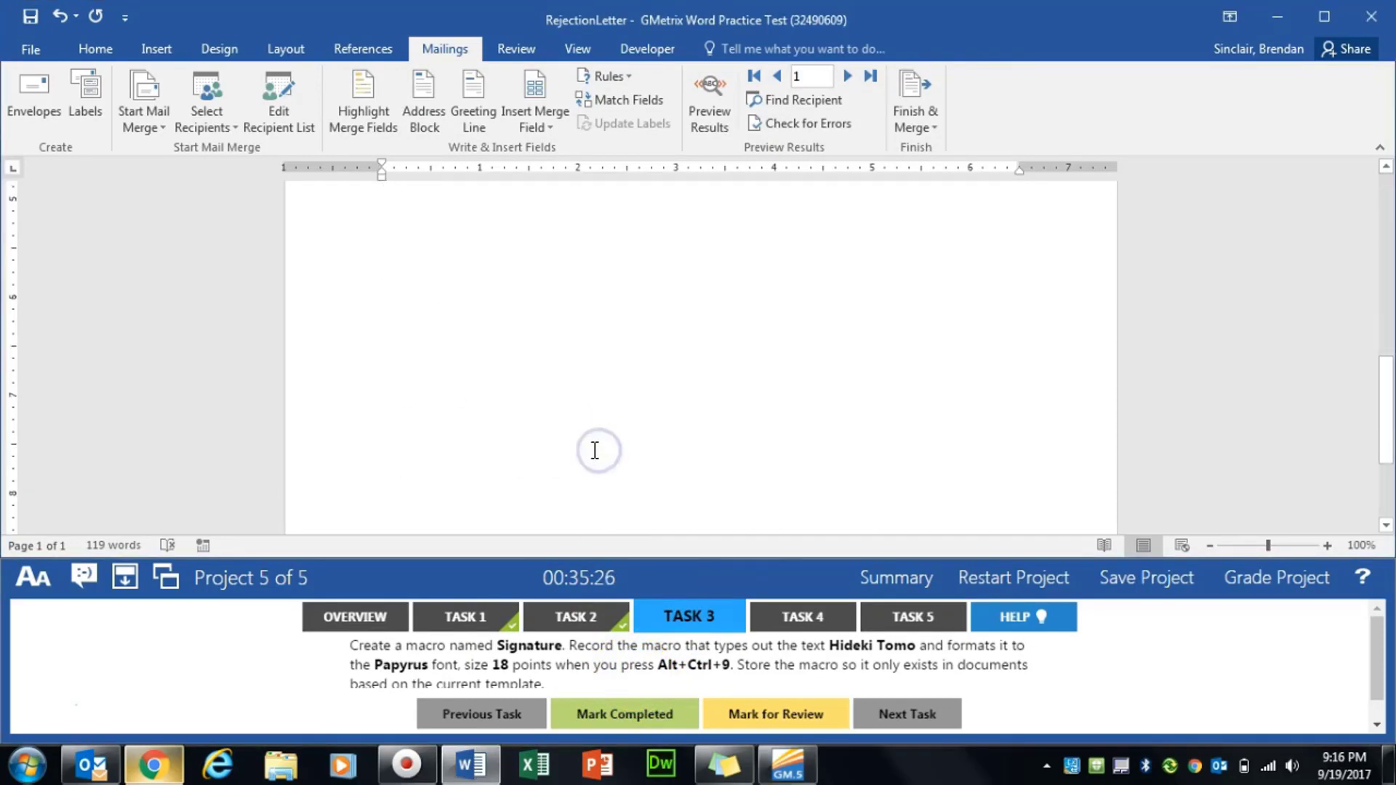
{"action": "left_click", "coordinate": [388, 371]}
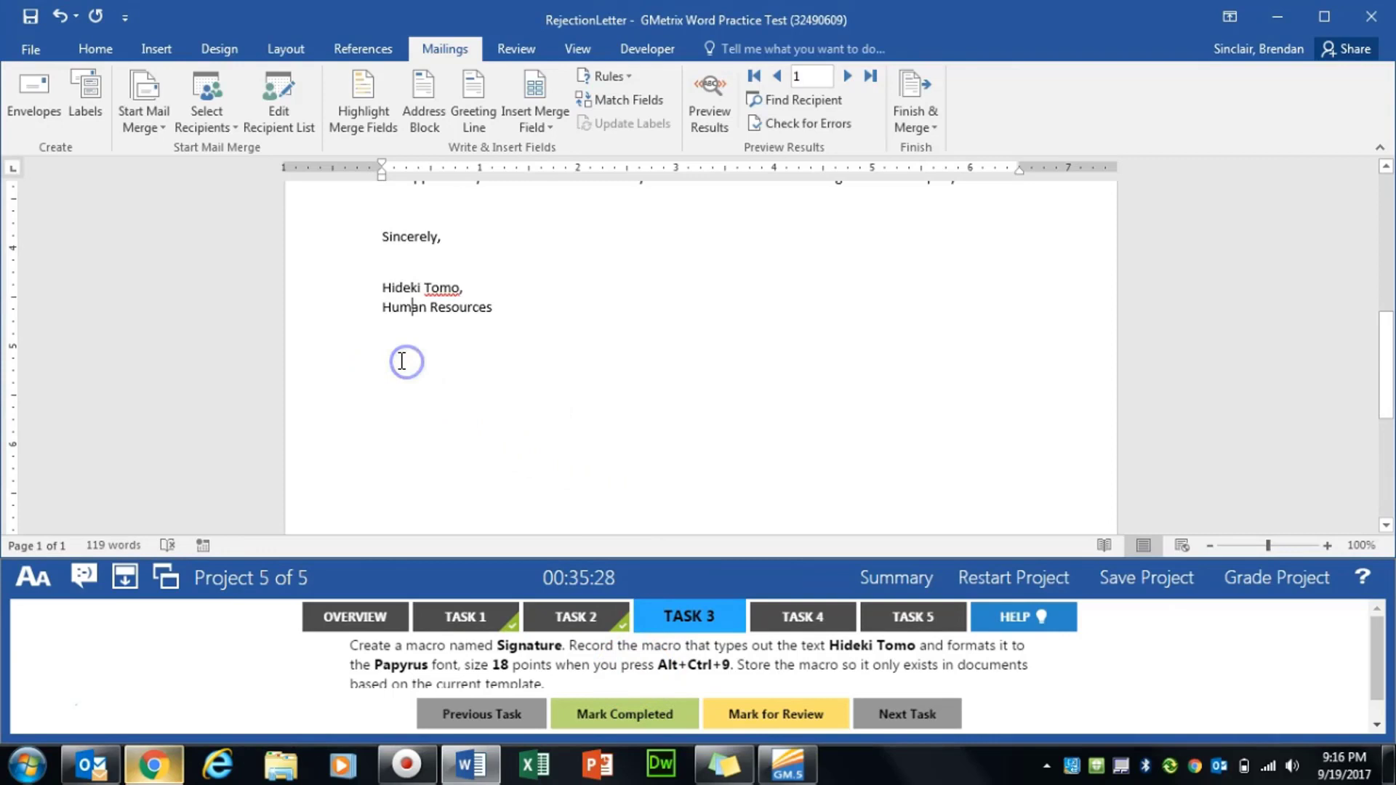
{"action": "left_click", "coordinate": [533, 301]}
{"action": "key", "text": "Return"}
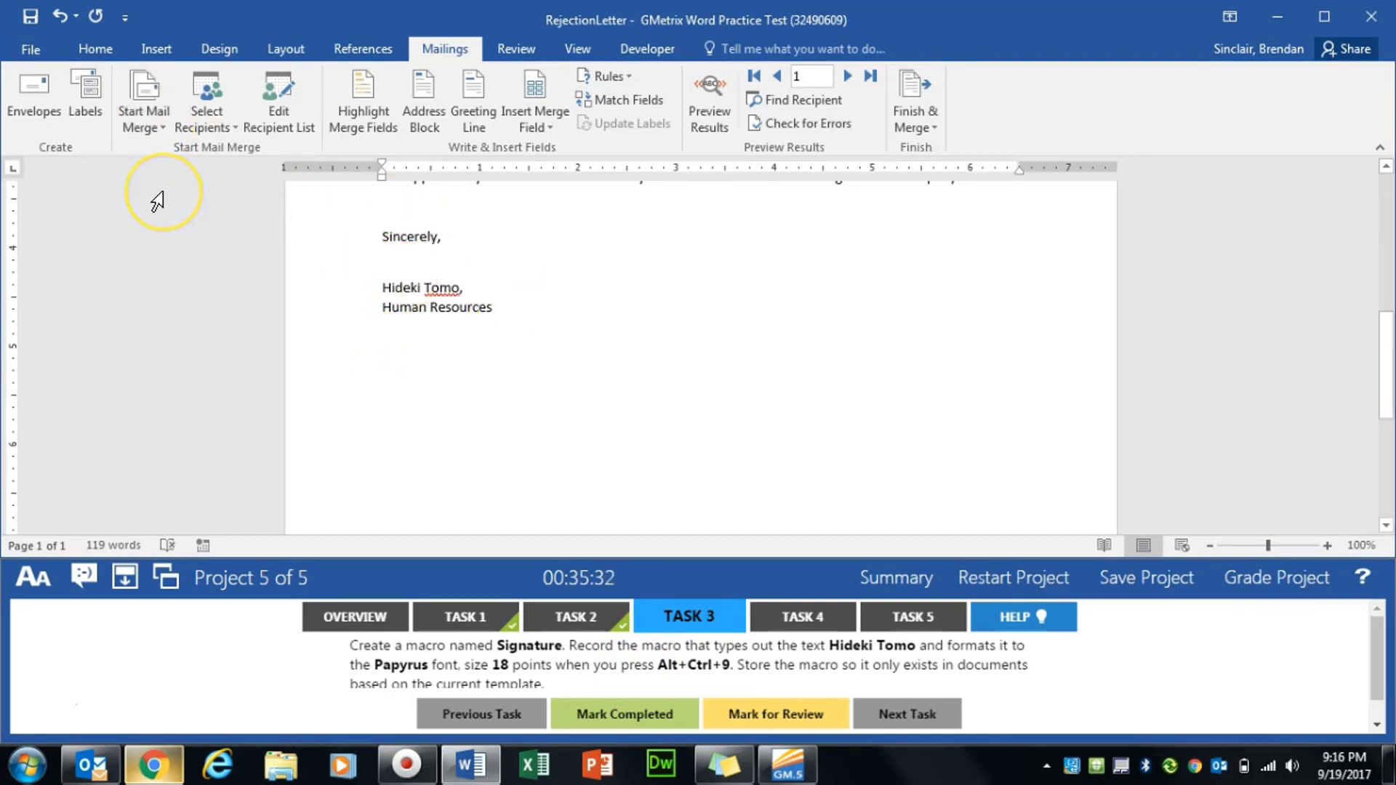
- Begin recording a macro named Signature, stored in documents based on RejectionLetter
{"action": "left_click", "coordinate": [579, 46]}
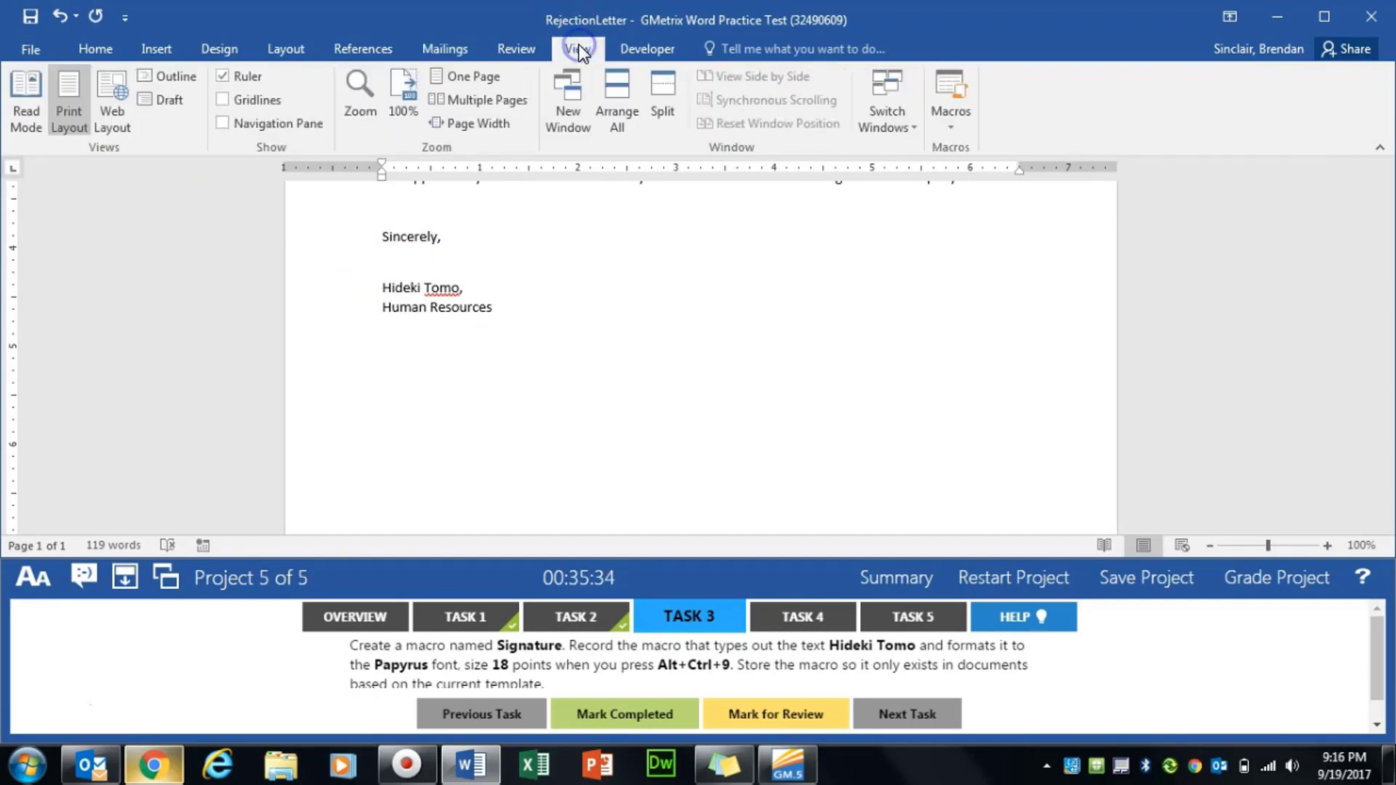
{"action": "left_click", "coordinate": [950, 127]}
{"action": "left_click", "coordinate": [1005, 176]}
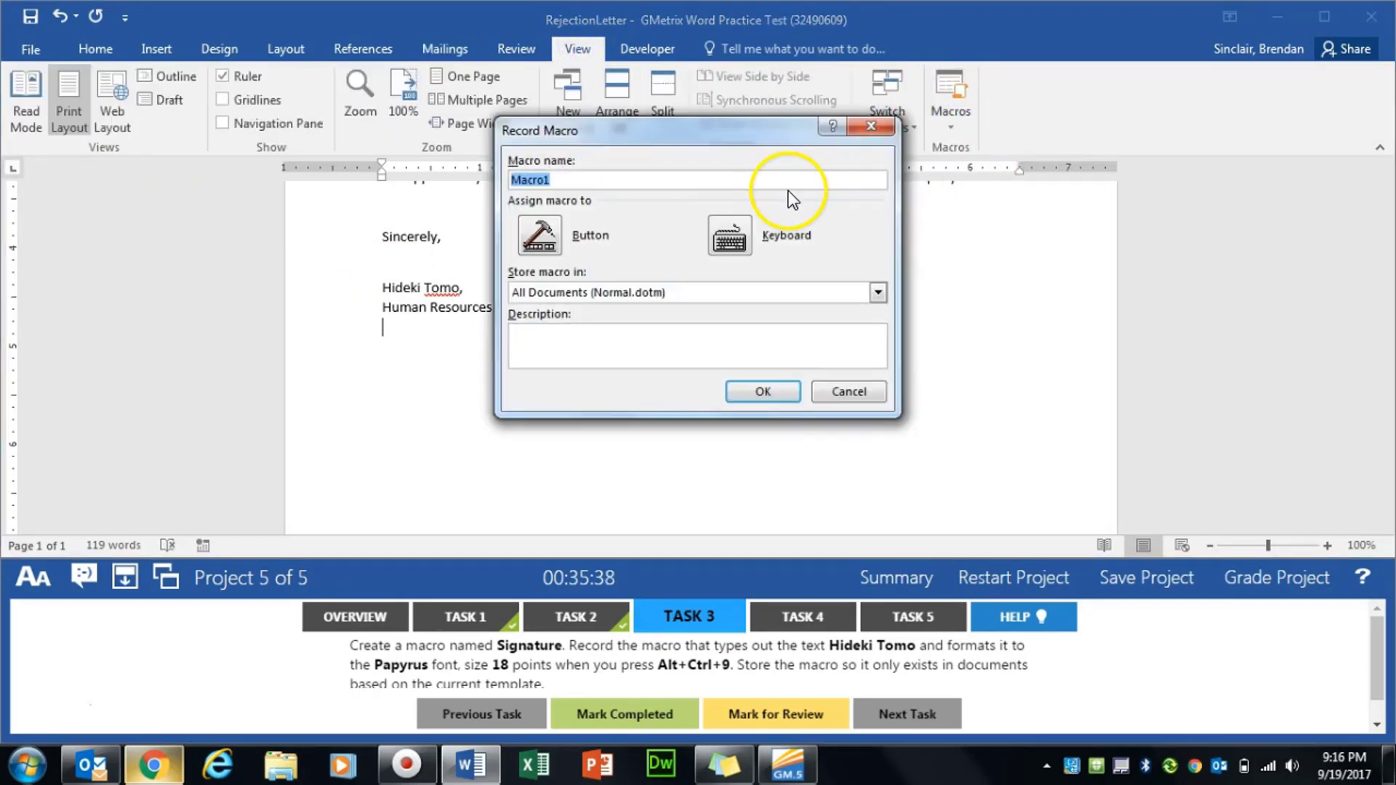
{"action": "type", "text": "Signature"}
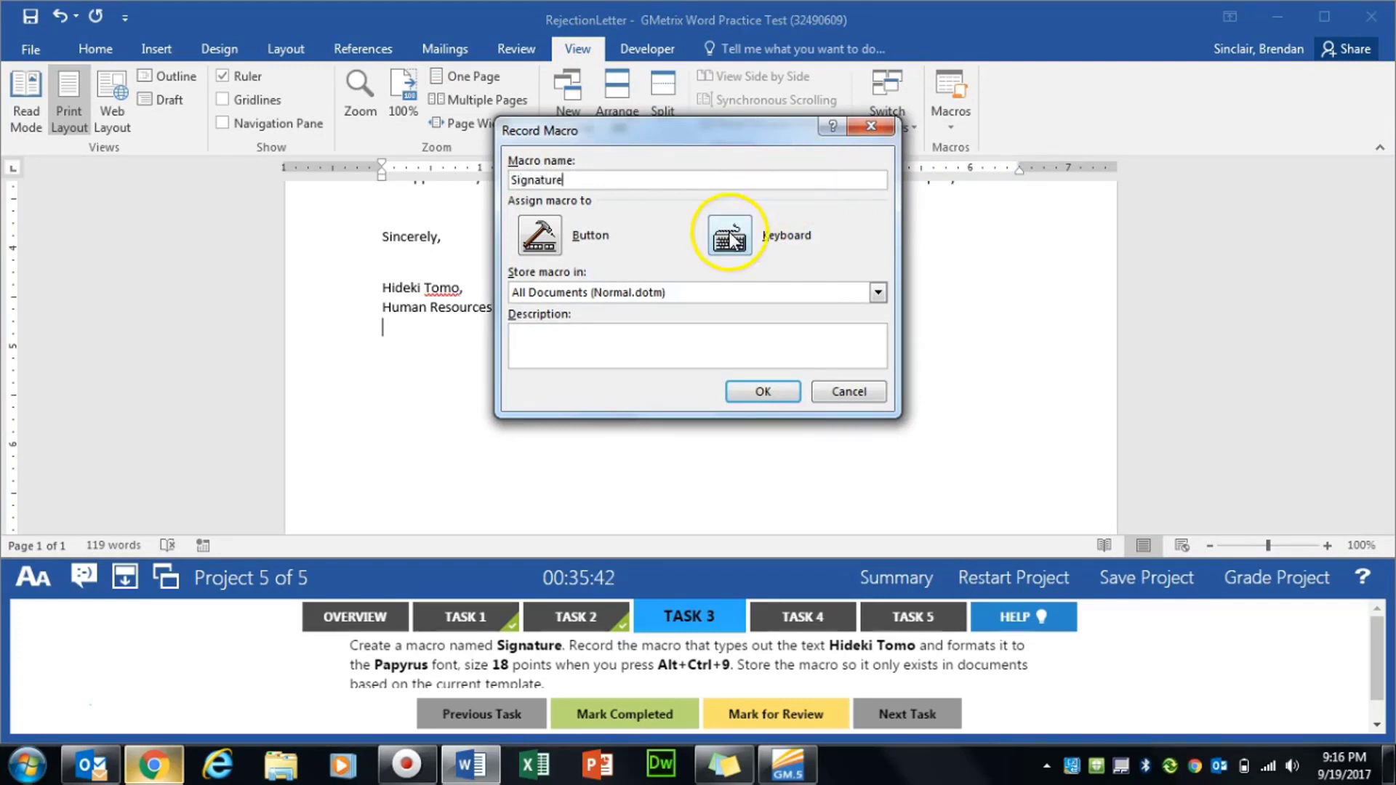
{"action": "left_click", "coordinate": [687, 293]}
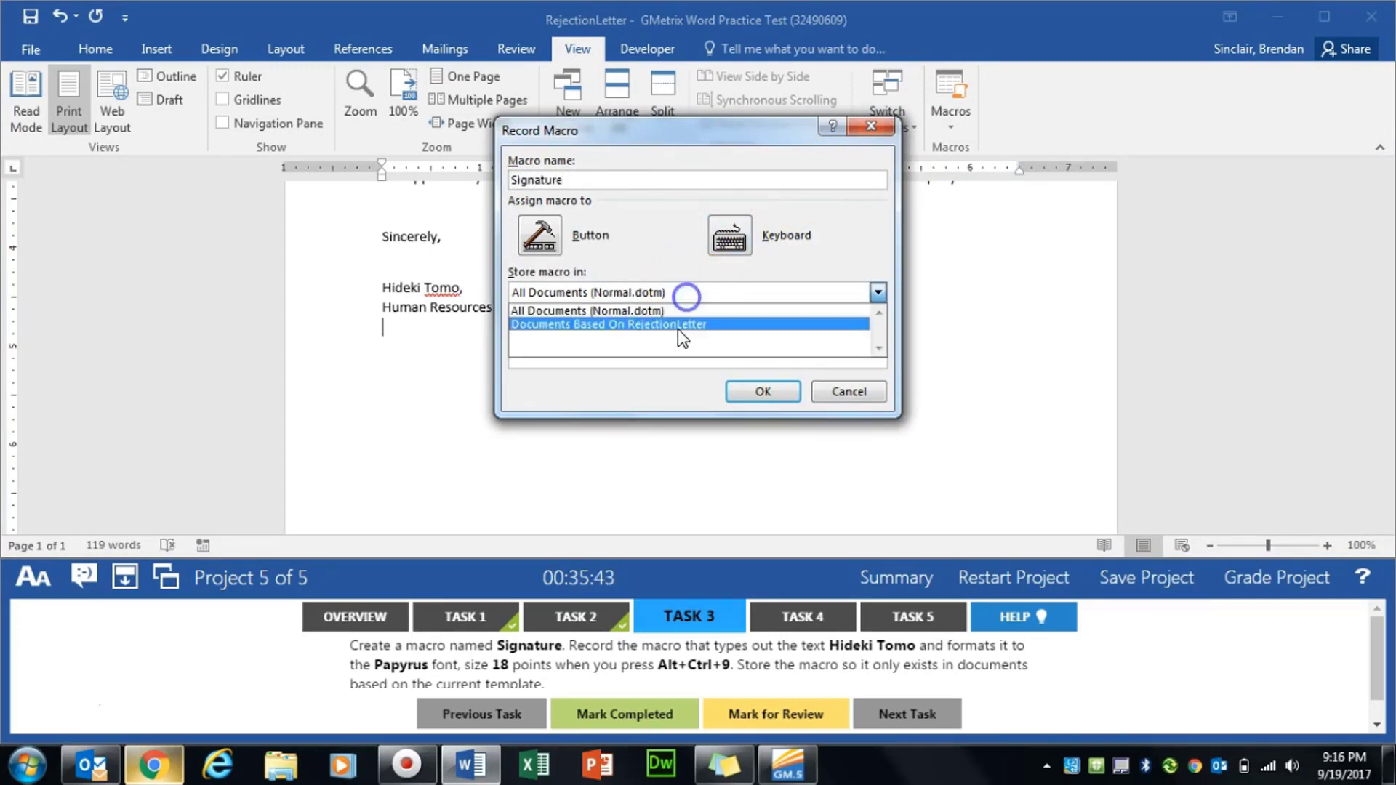
{"action": "left_click", "coordinate": [592, 326]}
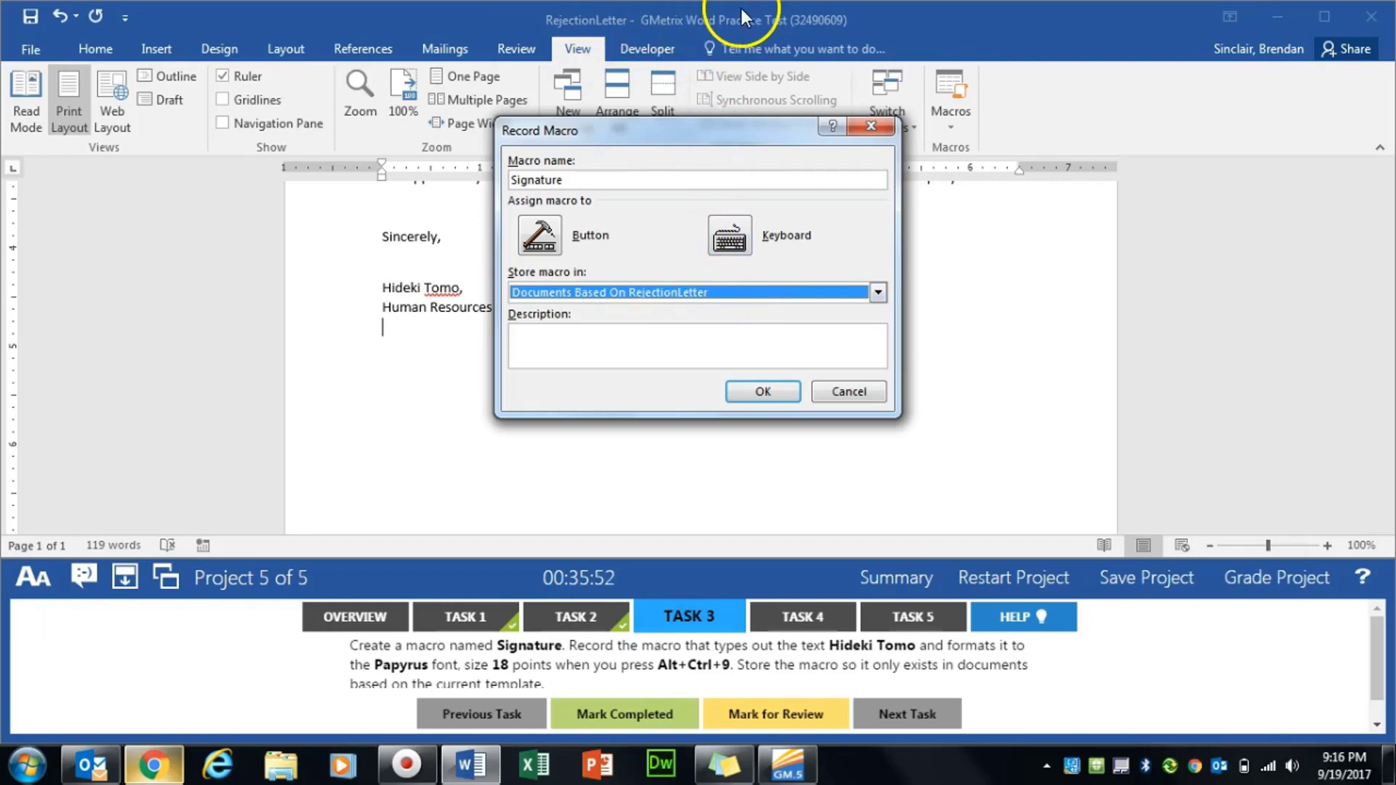
{"action": "left_click", "coordinate": [771, 259]}
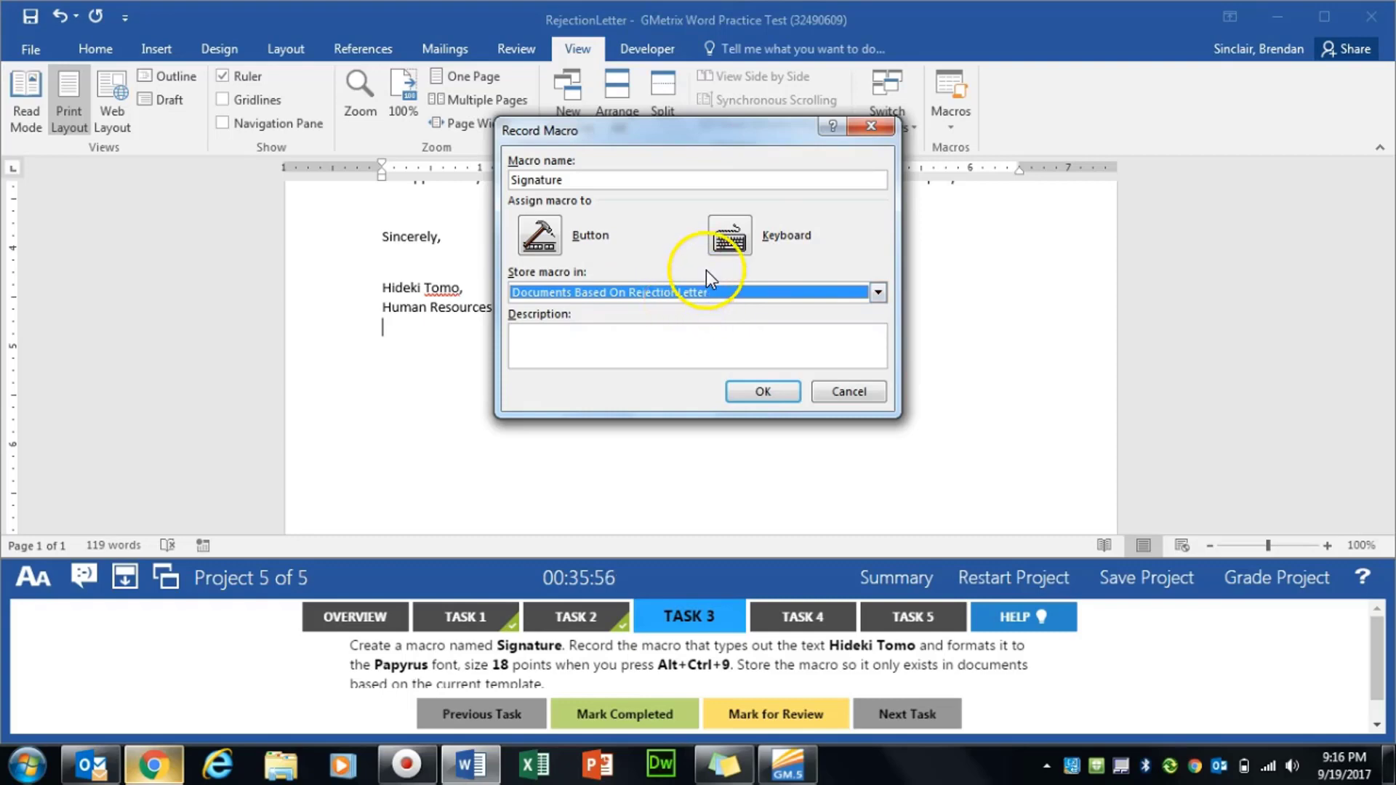
- Assign the Signature macro the Ctrl+Alt+9 shortcut and start recording
{"action": "left_click", "coordinate": [733, 245]}
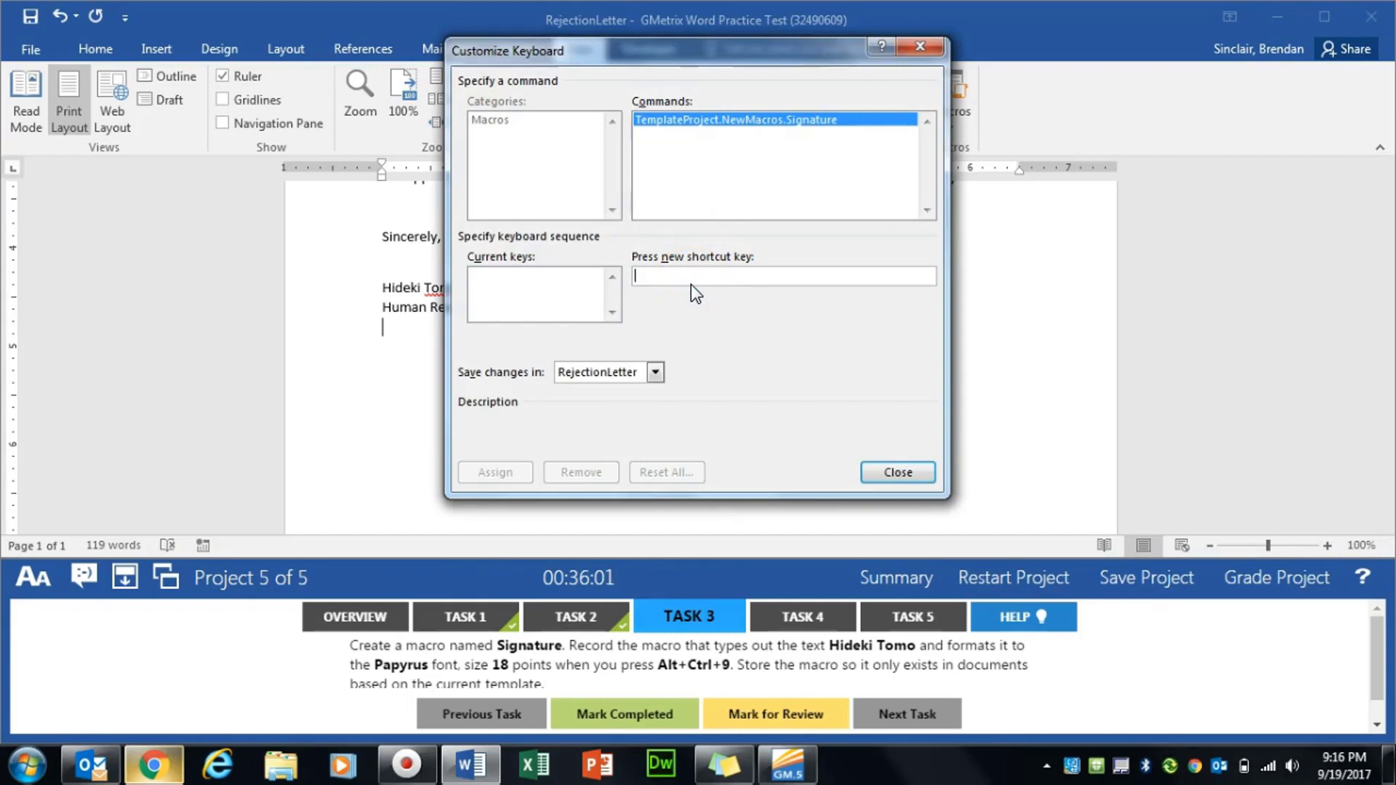
{"action": "key", "text": "ctrl+alt+9"}
{"action": "left_click", "coordinate": [503, 474]}
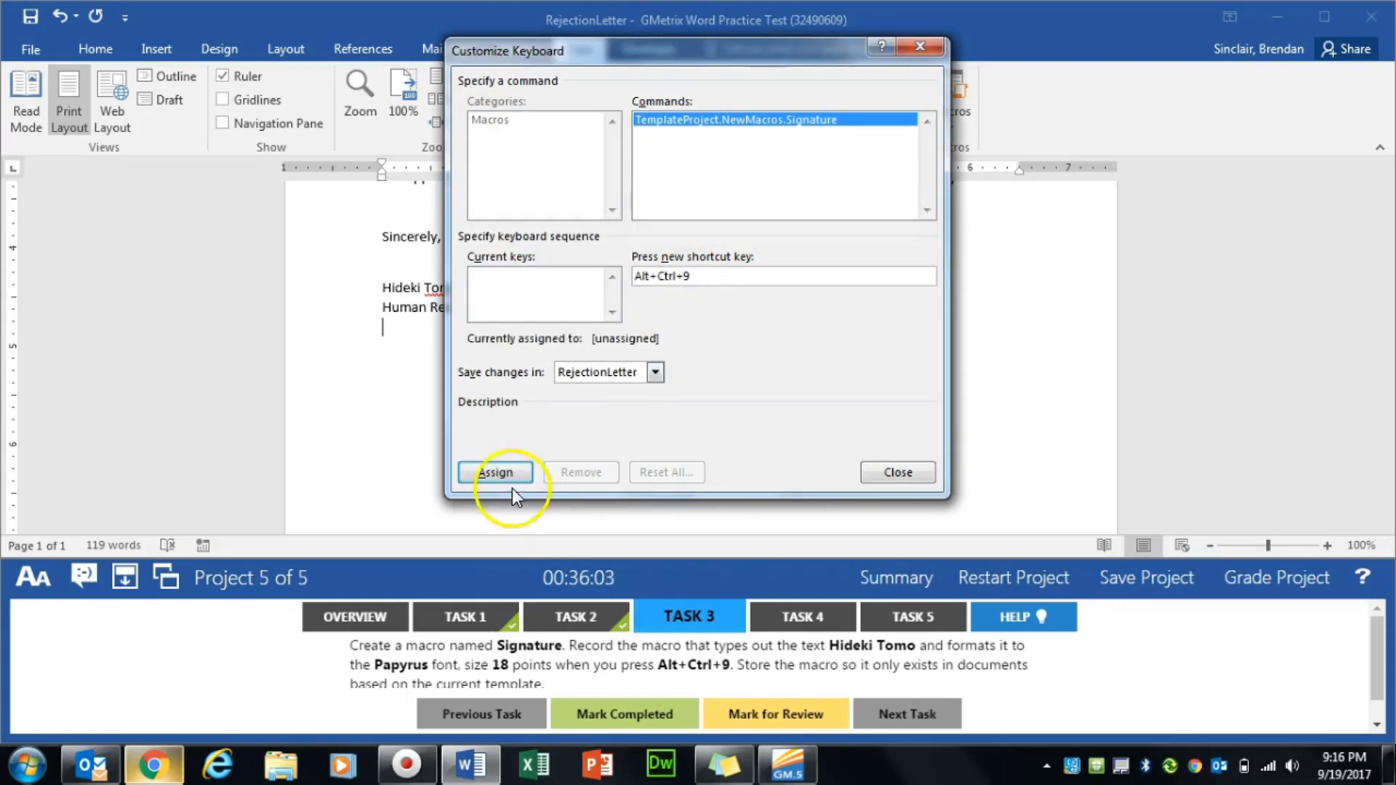
{"action": "left_click", "coordinate": [893, 470]}
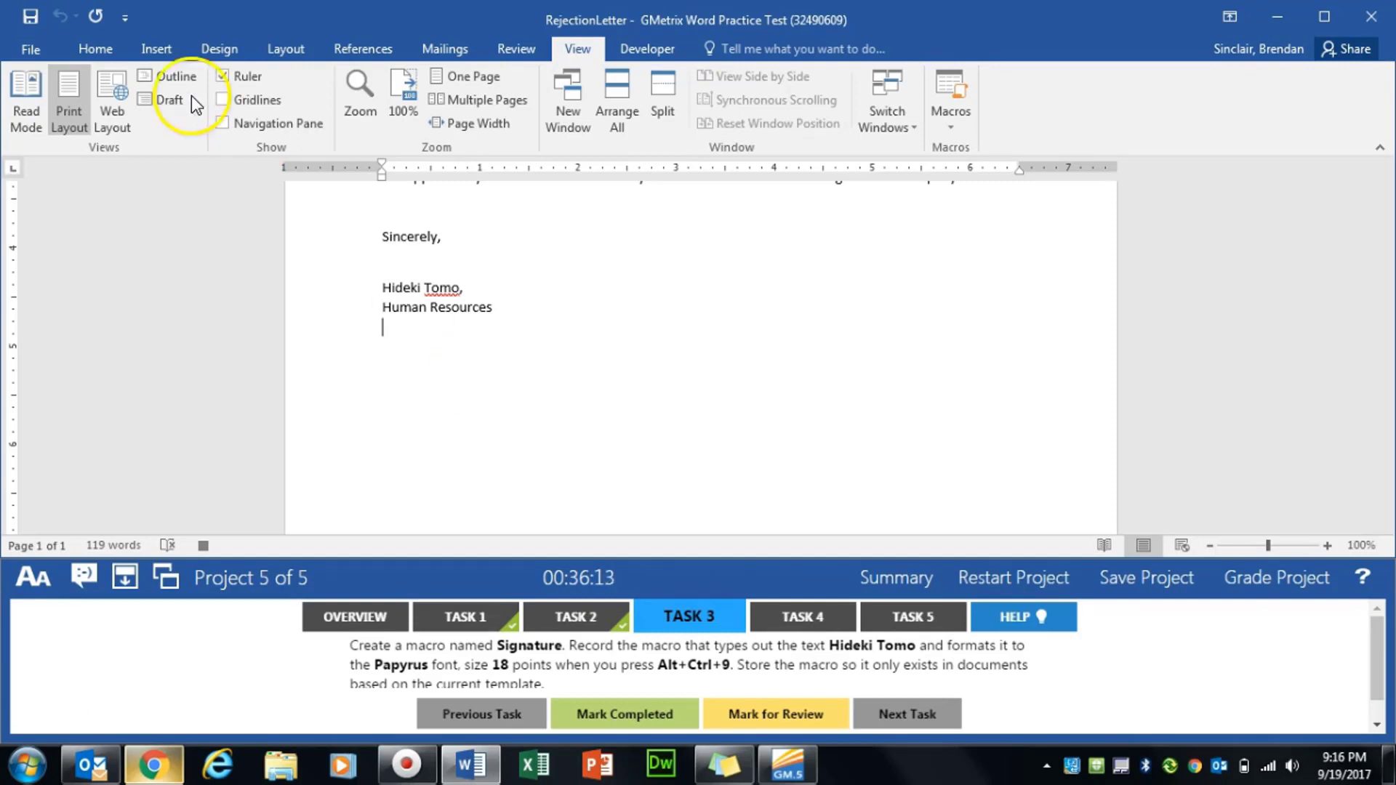
- Set the font to Papyrus 18 pt and type the signer's name
{"action": "left_click", "coordinate": [102, 48]}
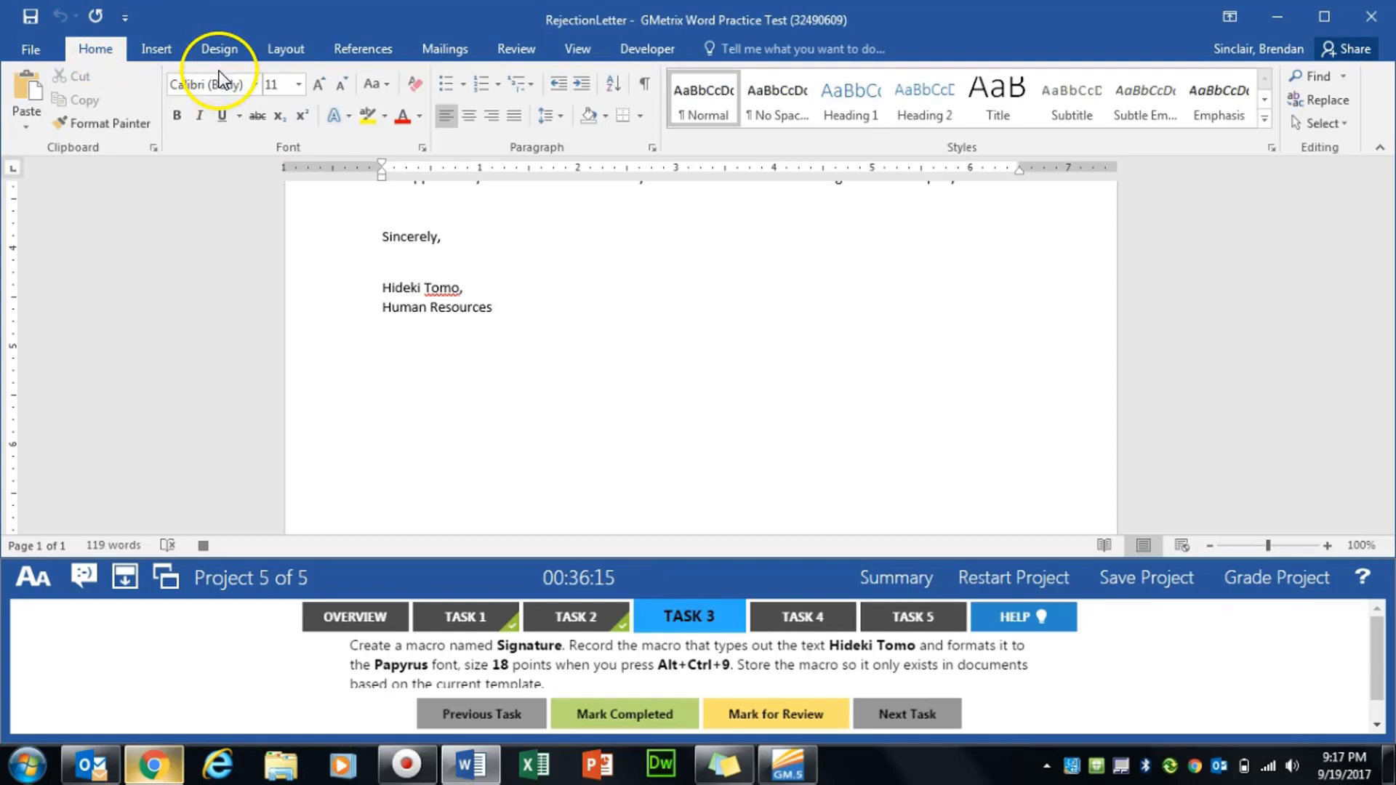
{"action": "type", "text": "Papyrus"}
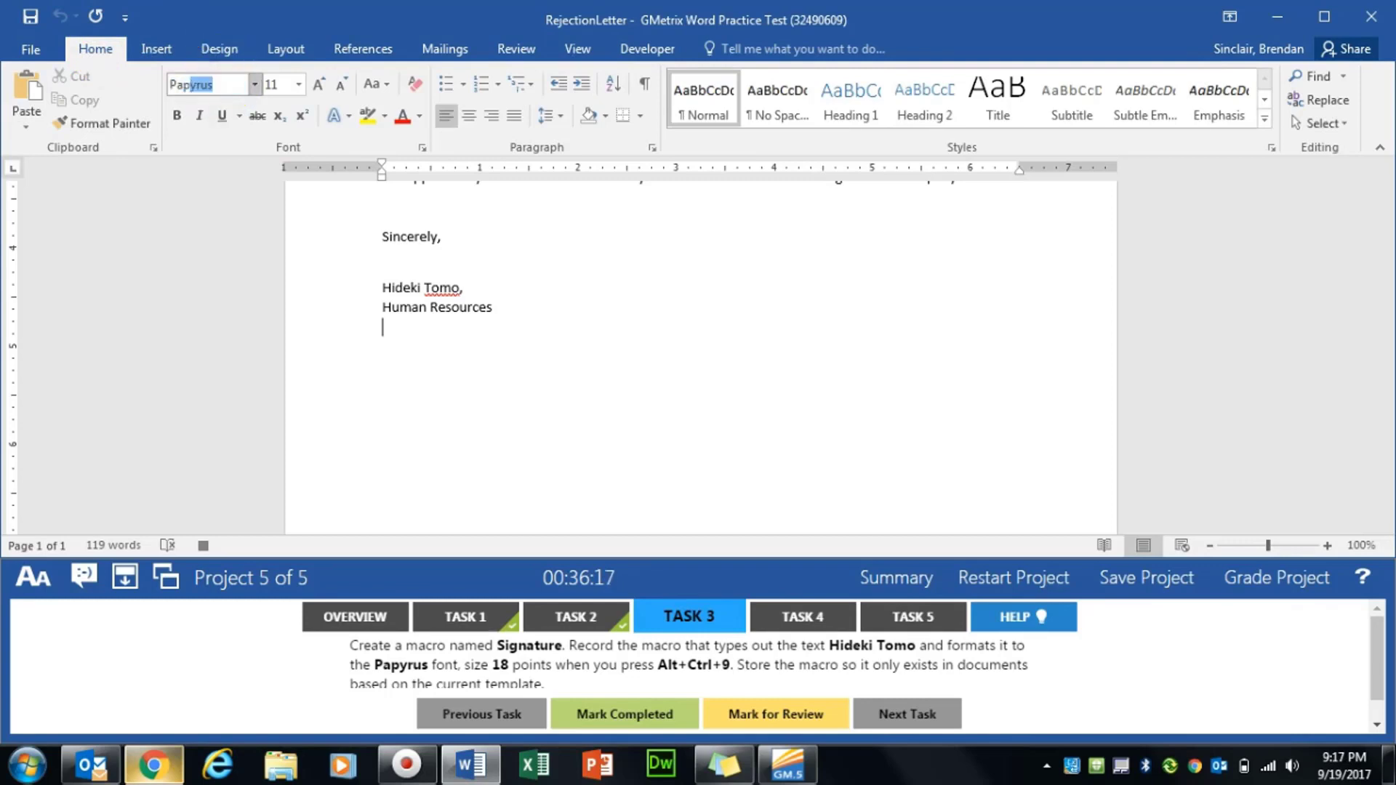
{"action": "key", "text": "Tab"}
{"action": "type", "text": "18"}
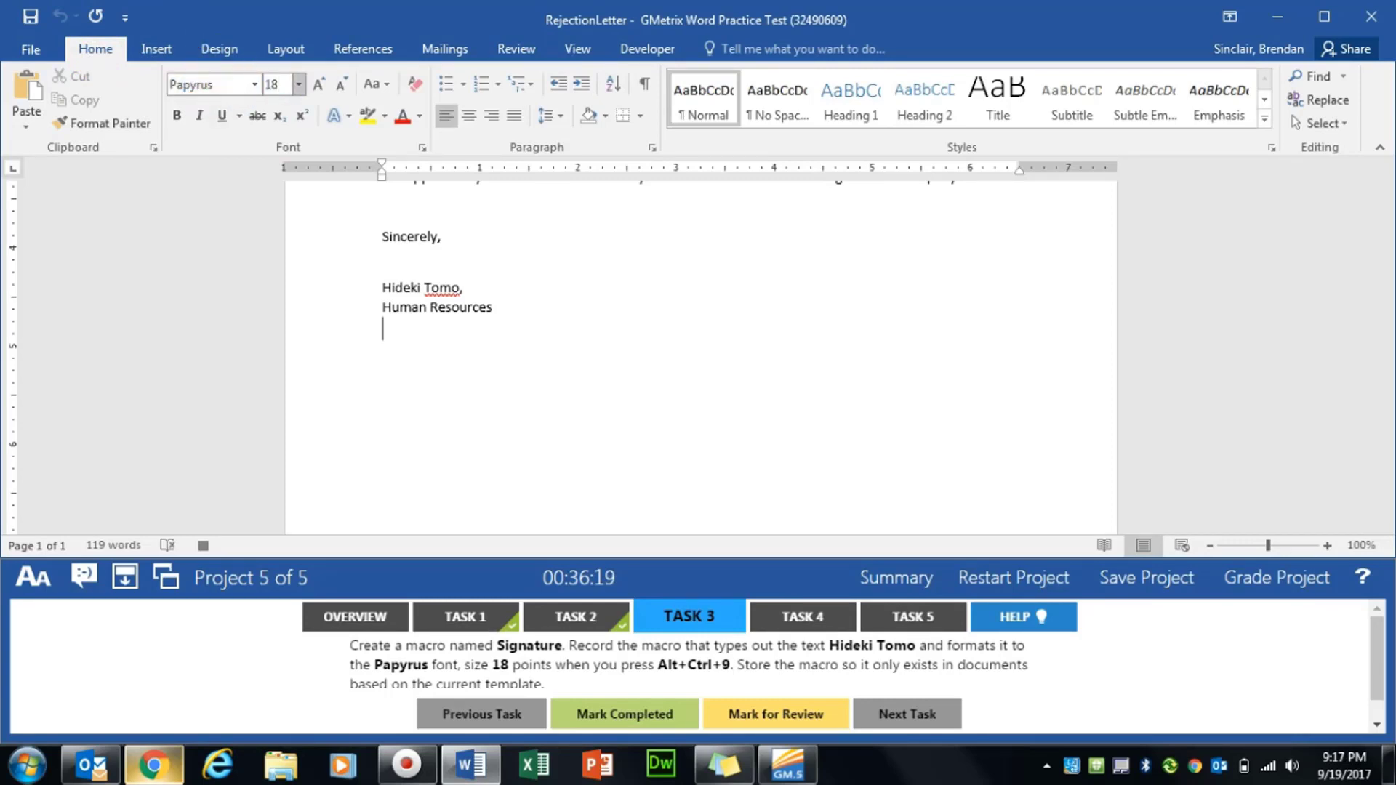
{"action": "key", "text": "Return"}
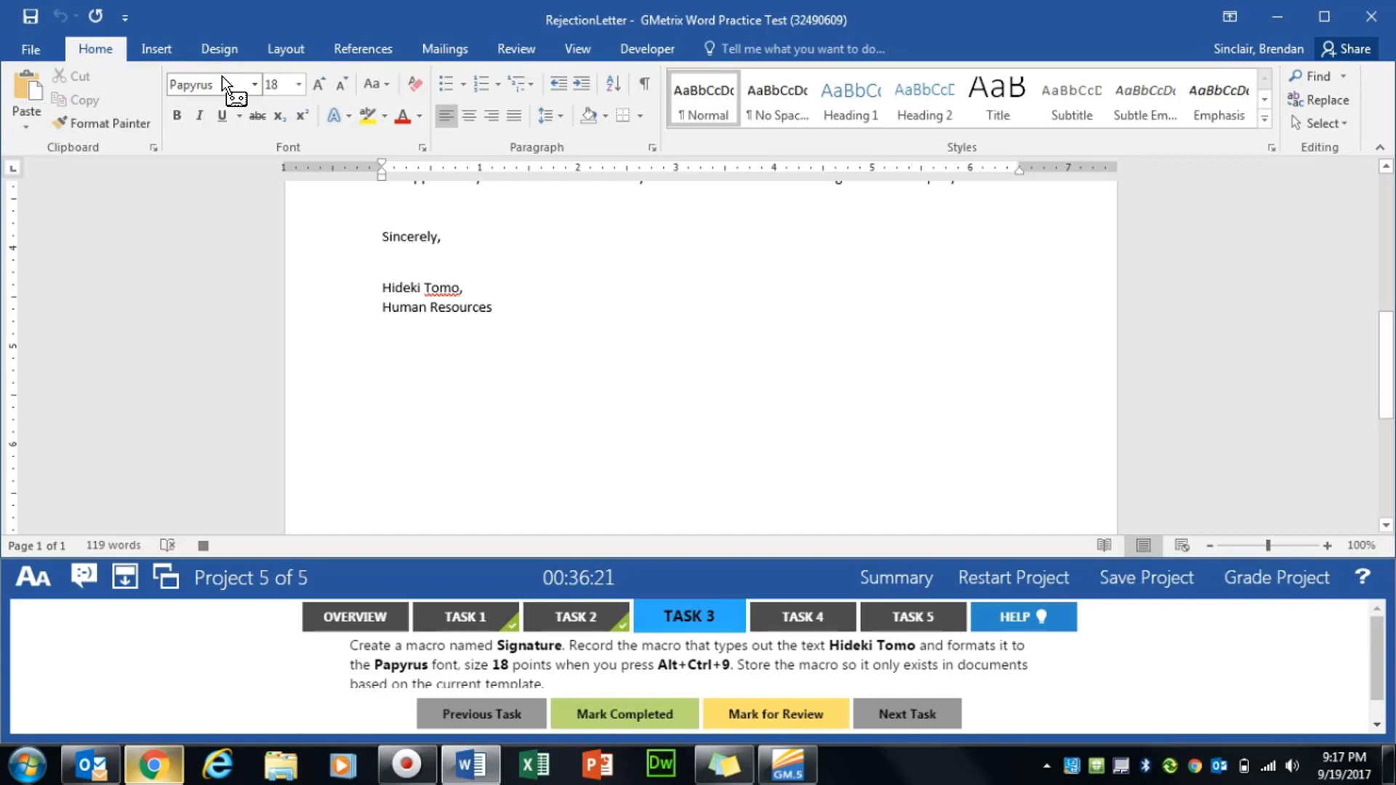
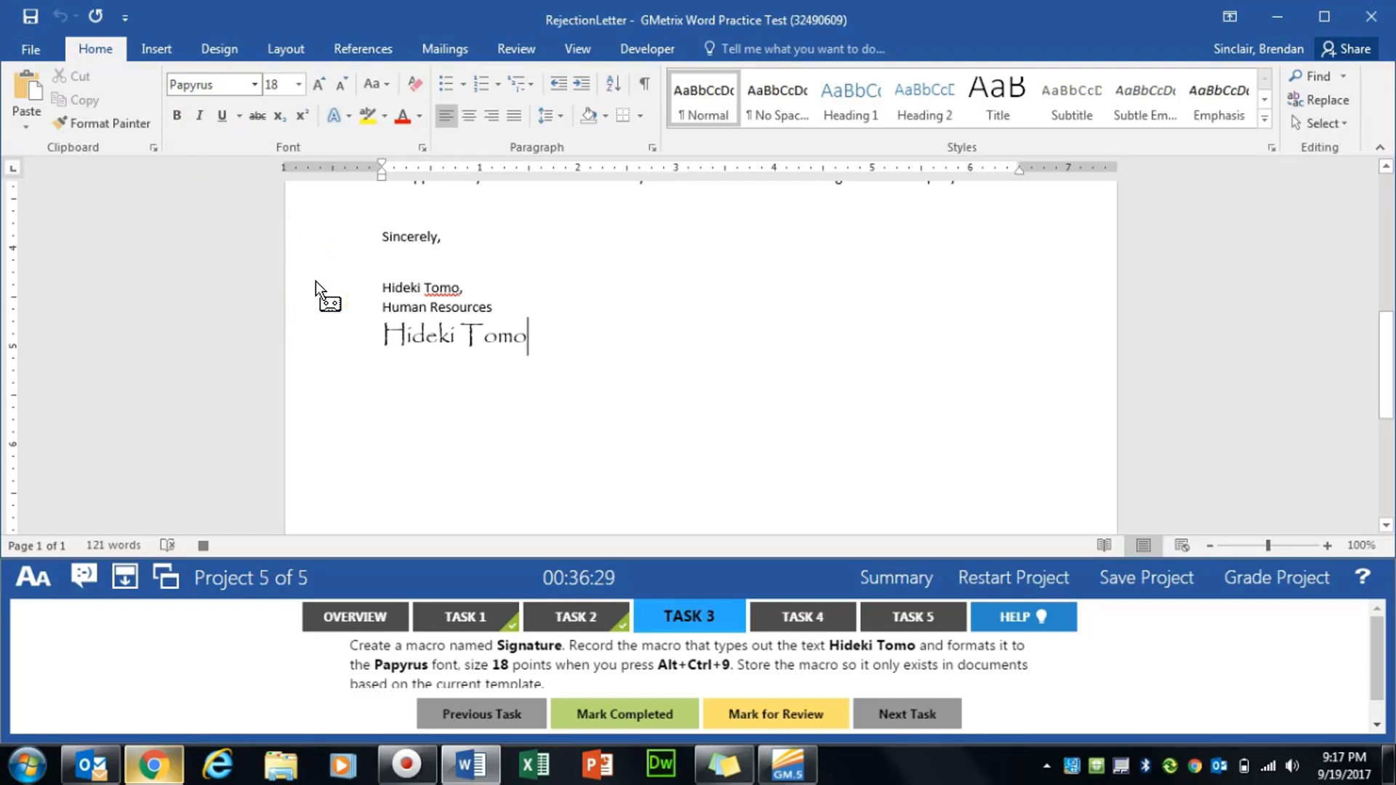
- Stop recording, delete the typed name line, and mark Task 3 completed
{"action": "left_click", "coordinate": [578, 49]}
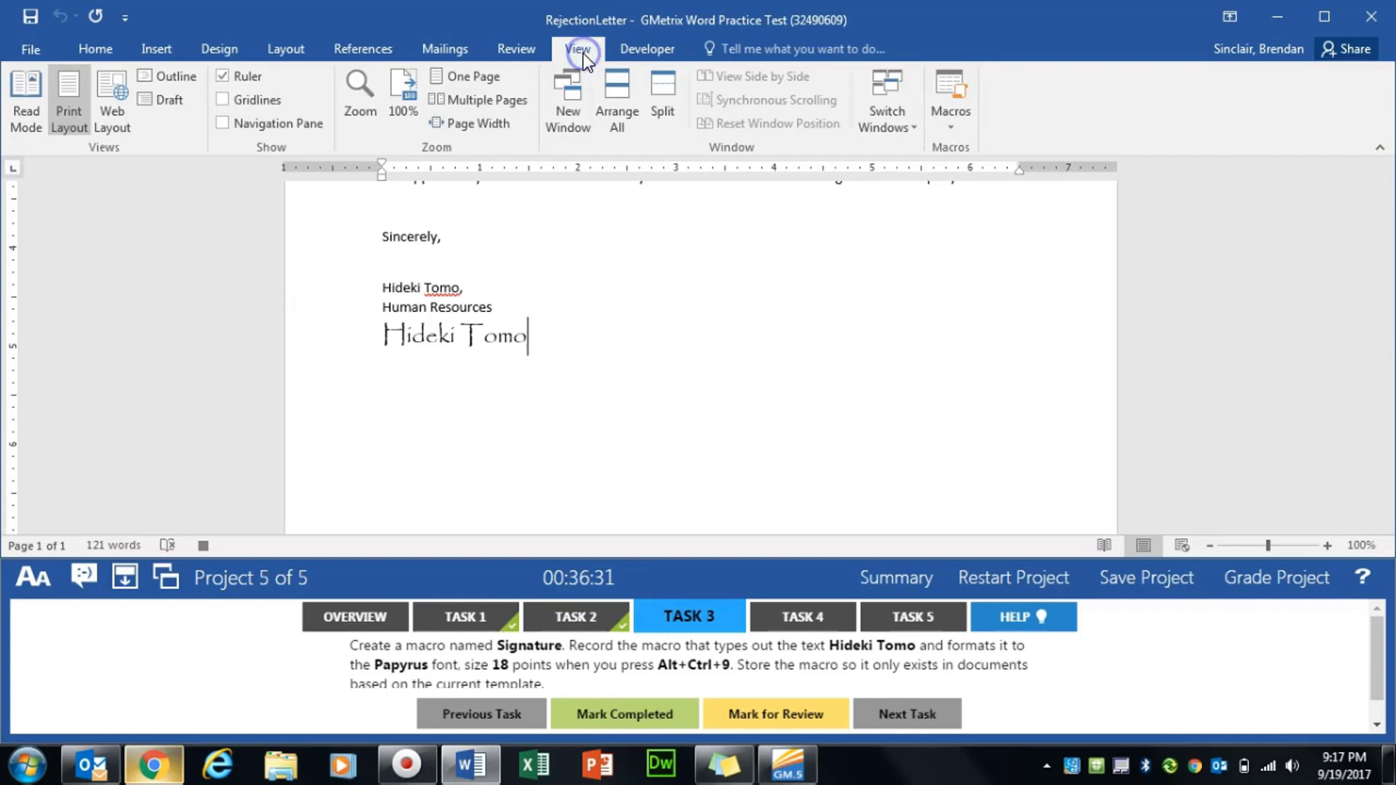
{"action": "left_click", "coordinate": [954, 130]}
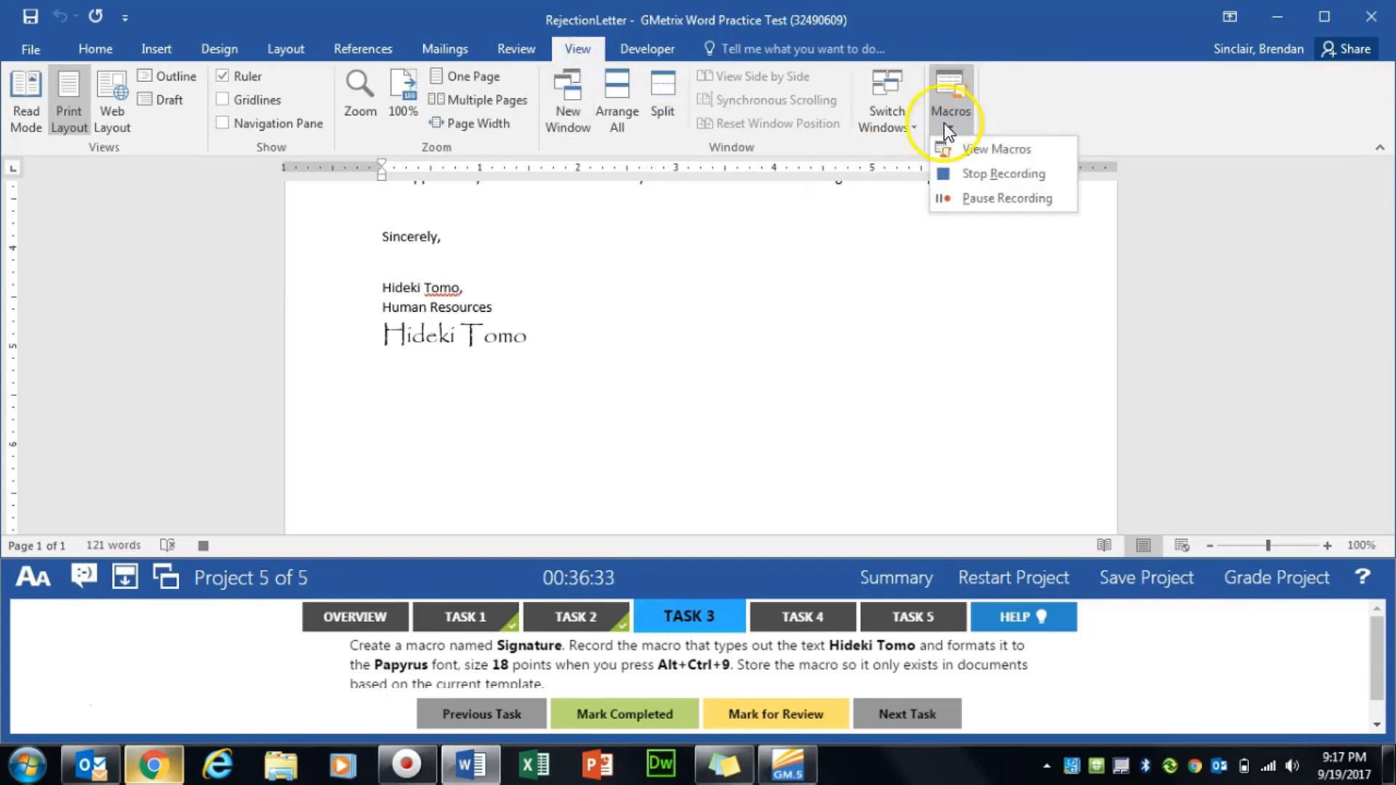
{"action": "left_click", "coordinate": [1027, 176]}
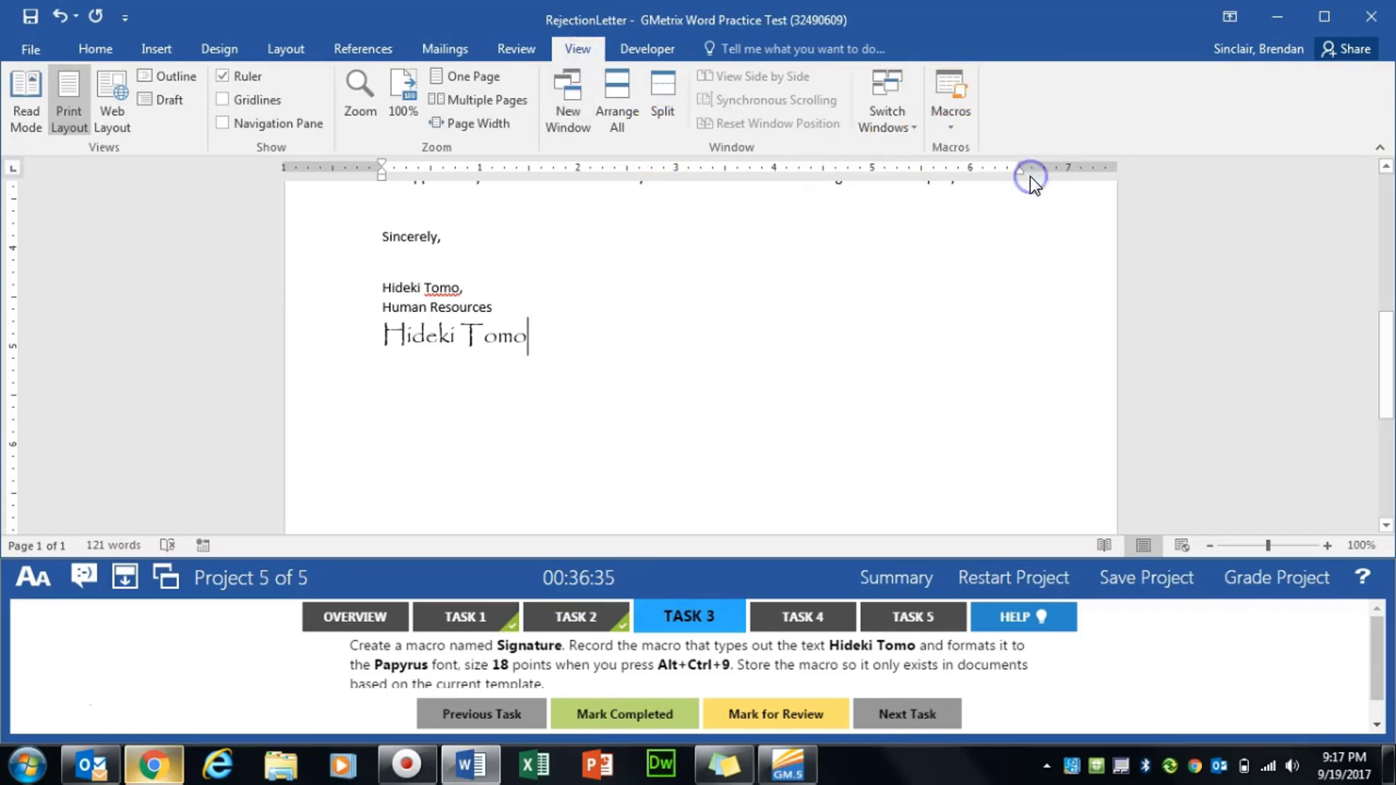
{"action": "left_click_drag", "start_coordinate": [592, 337], "coordinate": [349, 343]}
{"action": "key", "text": "BackSpace"}
{"action": "key", "text": "BackSpace"}
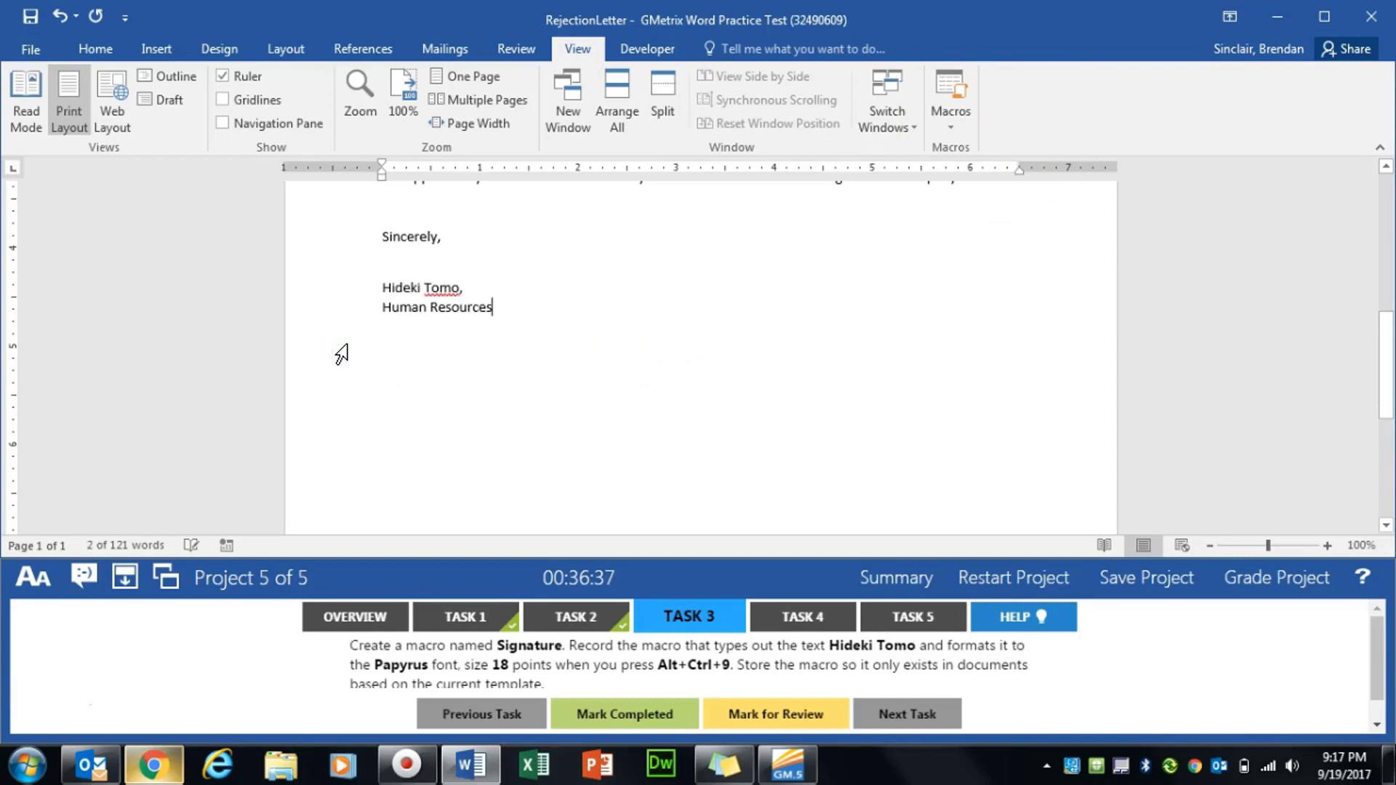
{"action": "left_click", "coordinate": [626, 714]}
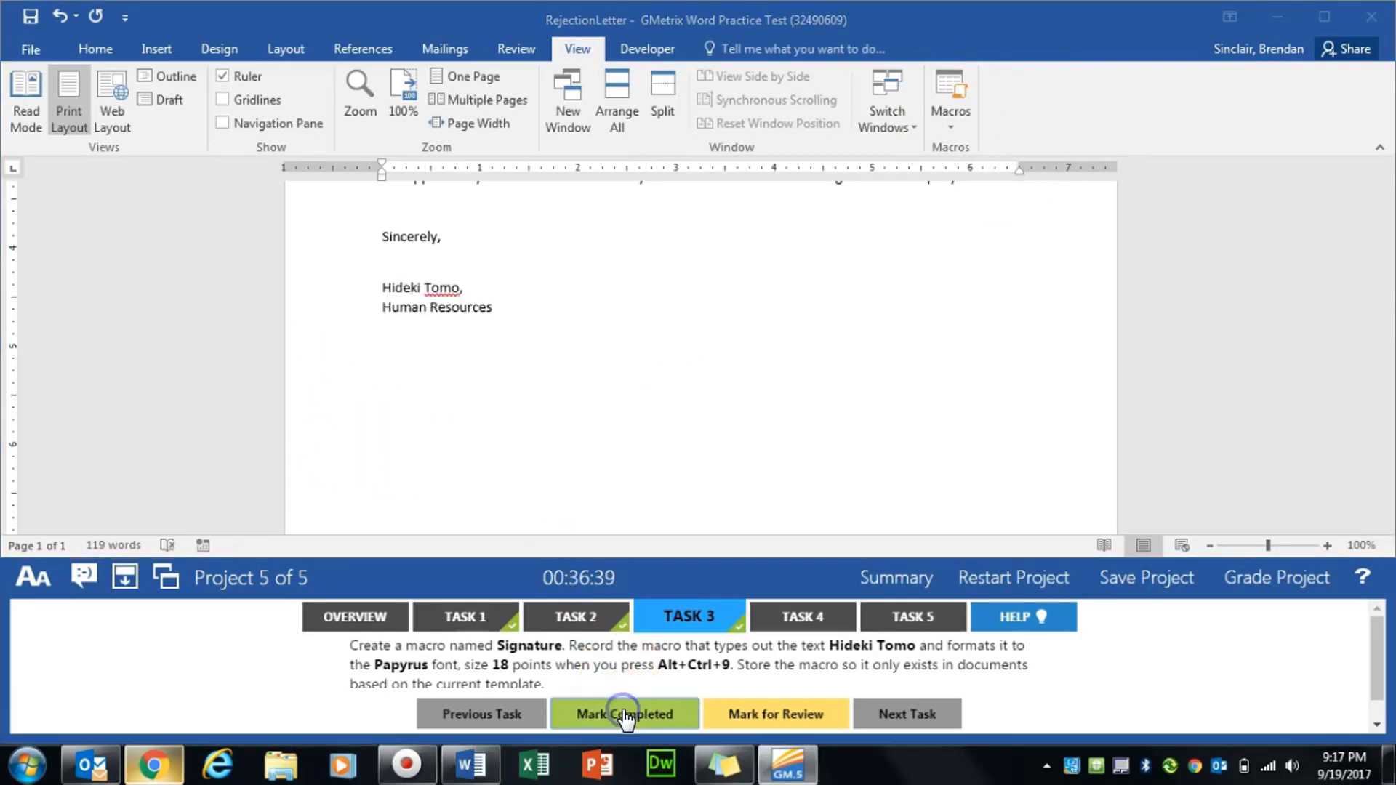
- Open Task 4 and name a new custom theme font set Company Font
{"action": "left_click", "coordinate": [807, 618]}
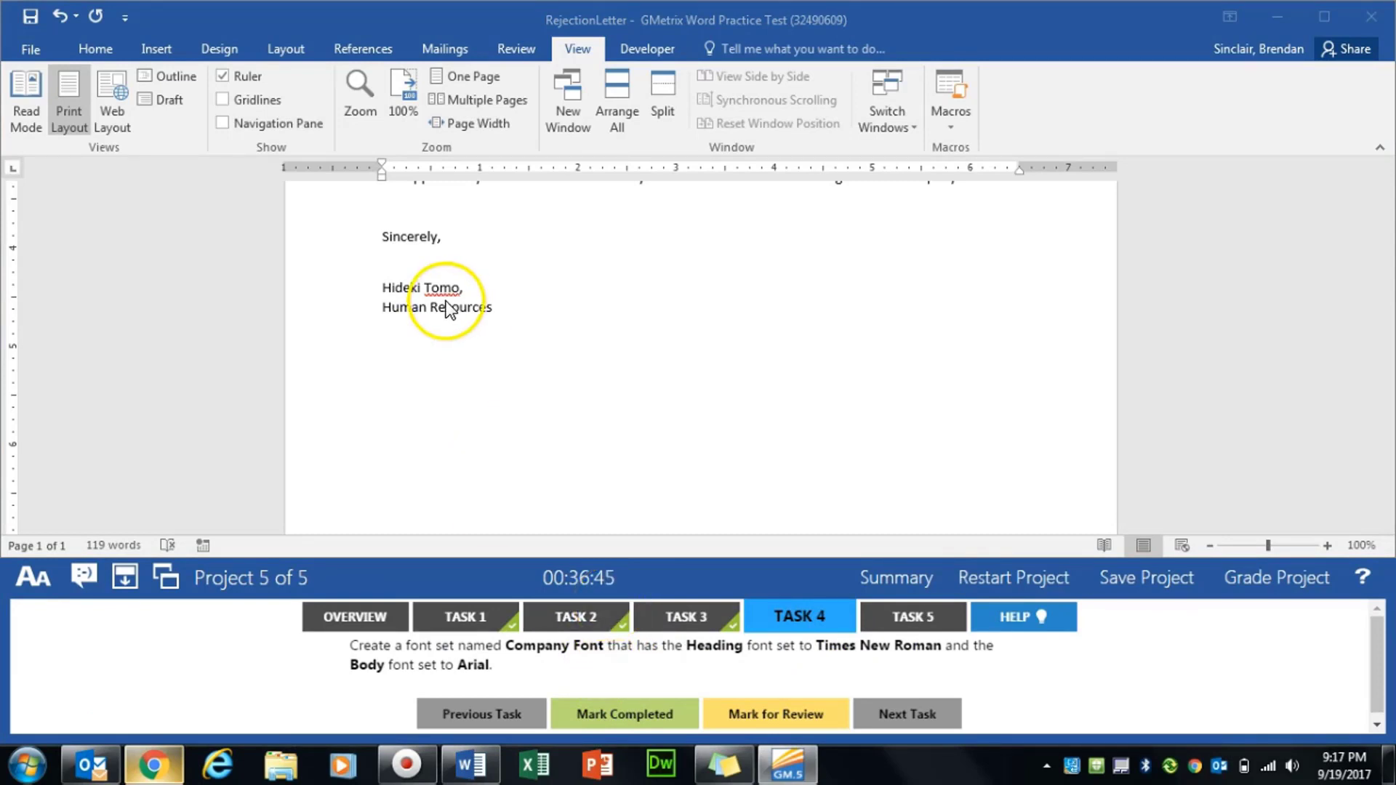
{"action": "left_click", "coordinate": [219, 49]}
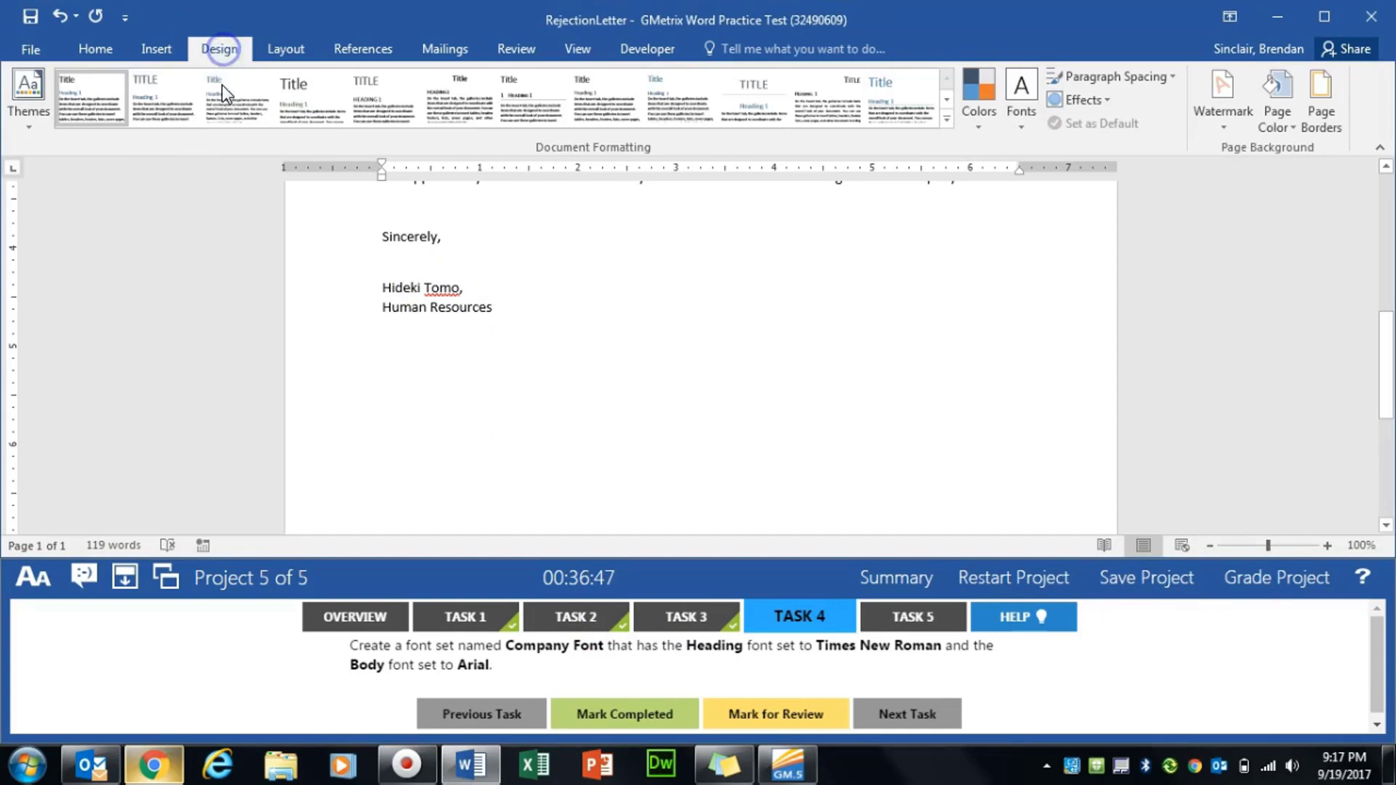
{"action": "left_click", "coordinate": [1022, 117]}
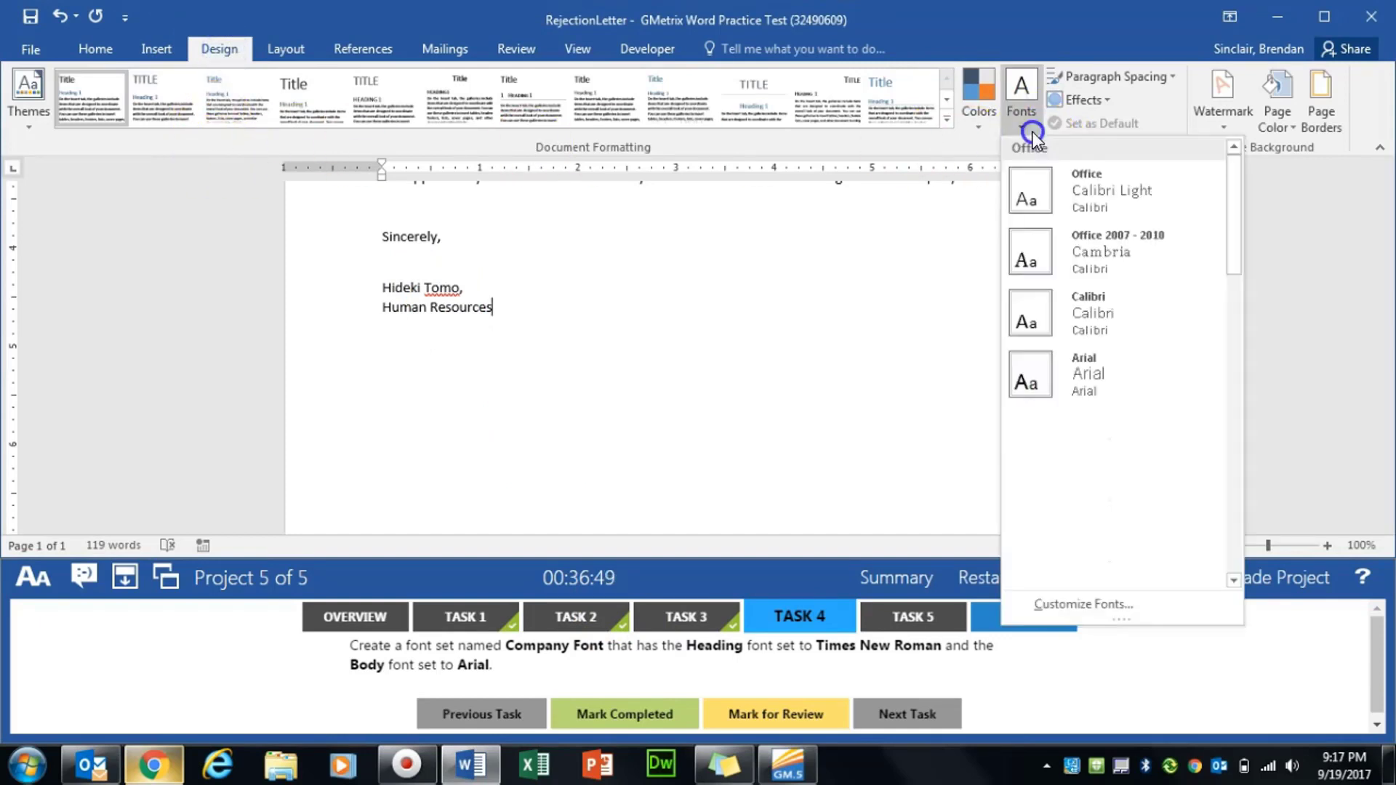
{"action": "left_click", "coordinate": [1108, 606]}
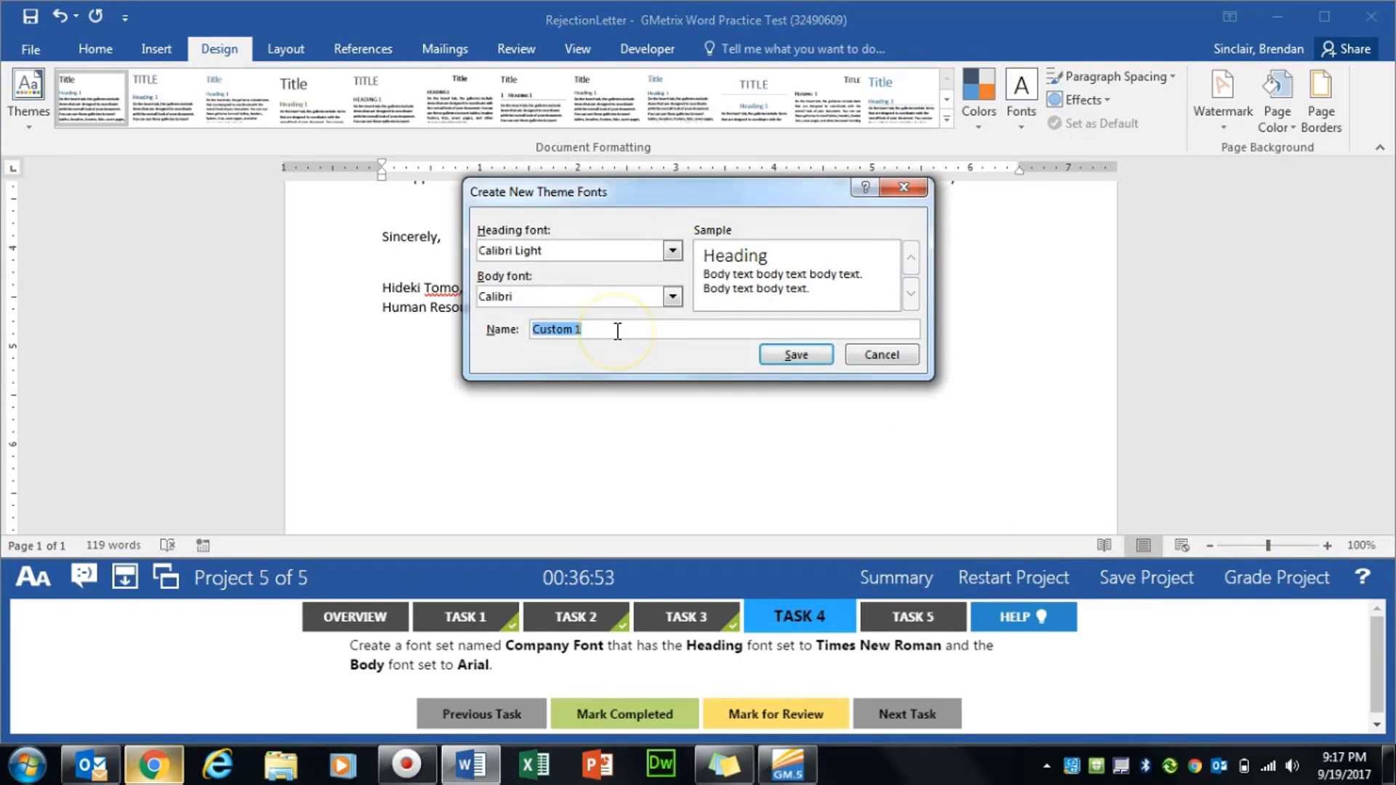
{"action": "type", "text": "C"}
- Set Times New Roman headings and Arial body, save, complete the task, and open Task 5
{"action": "left_click", "coordinate": [611, 250]}
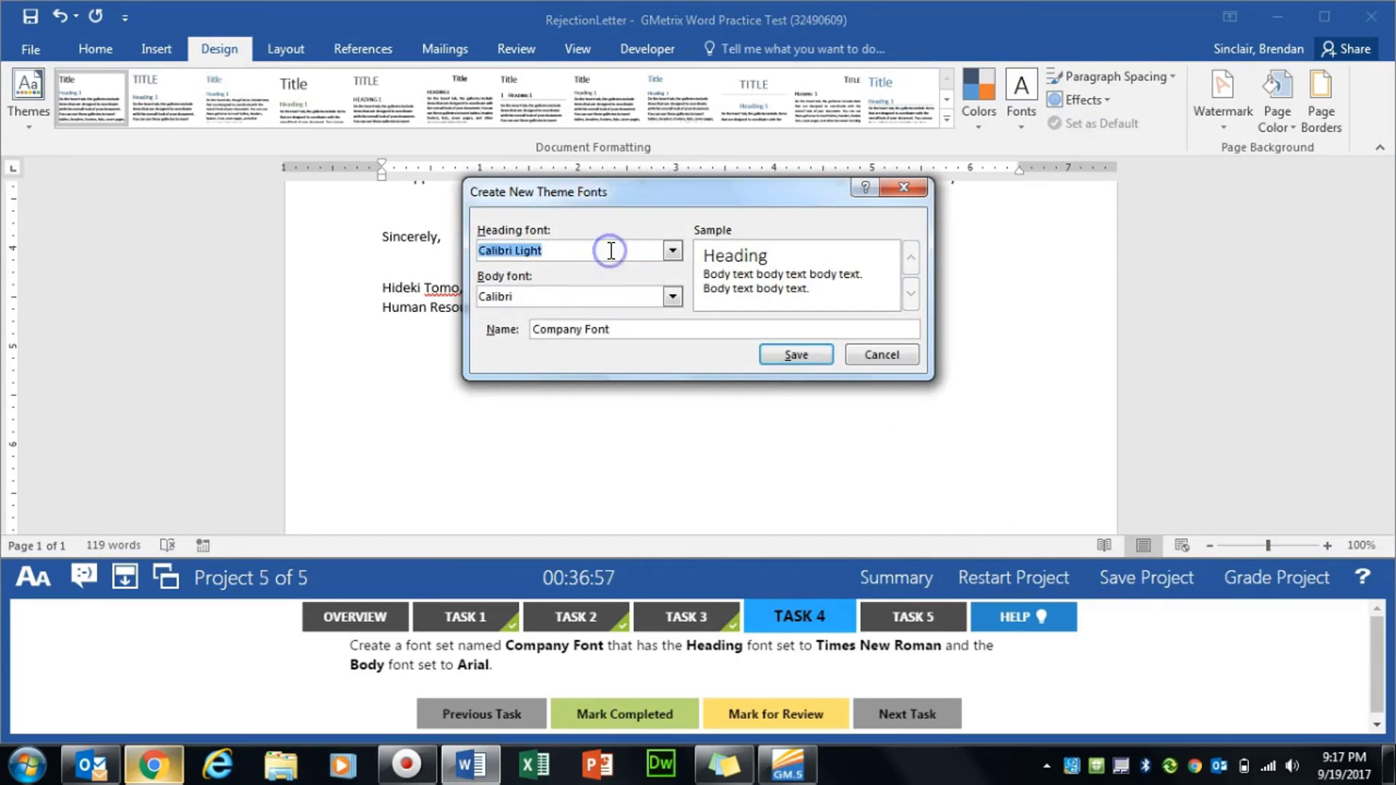
{"action": "type", "text": "Times New Roman"}
{"action": "key", "text": "Tab"}
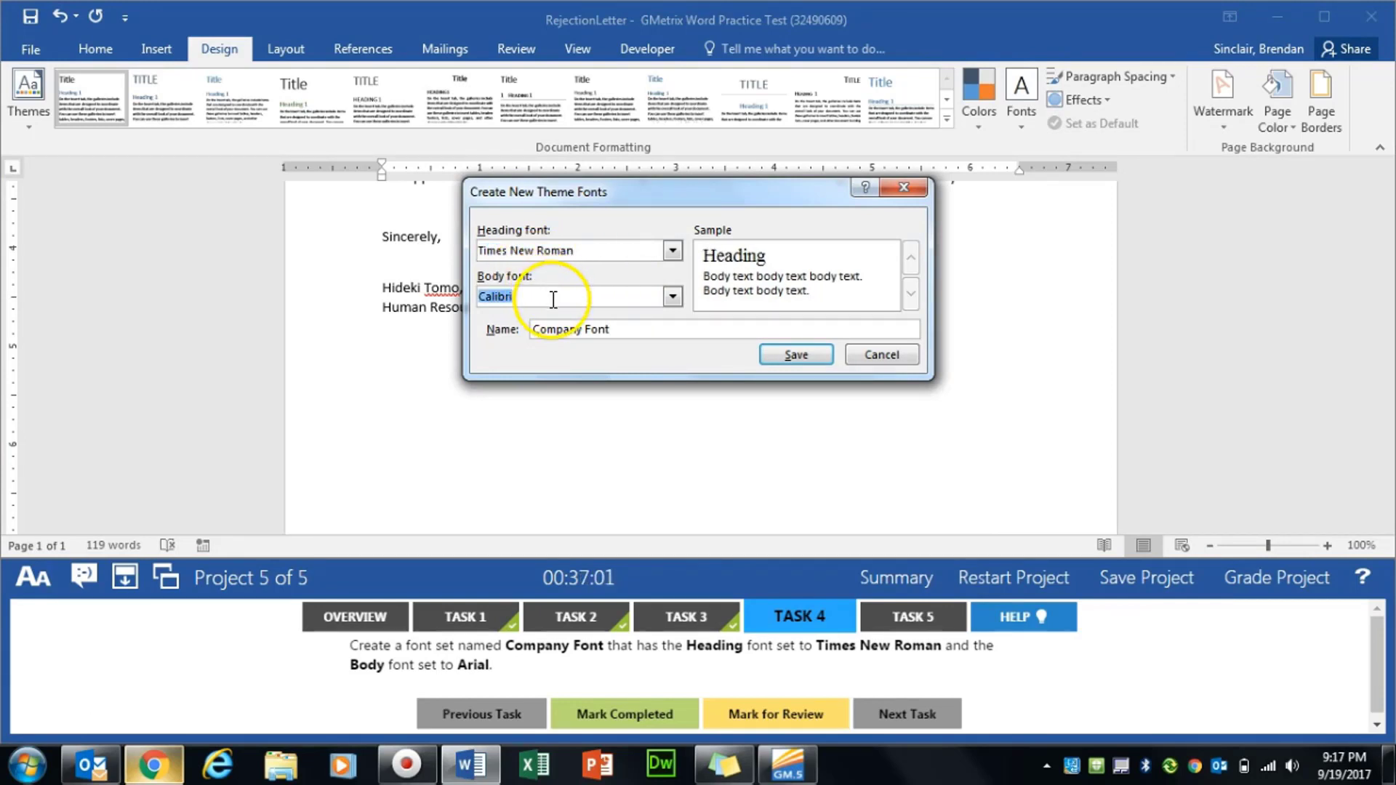
{"action": "type", "text": "Arial"}
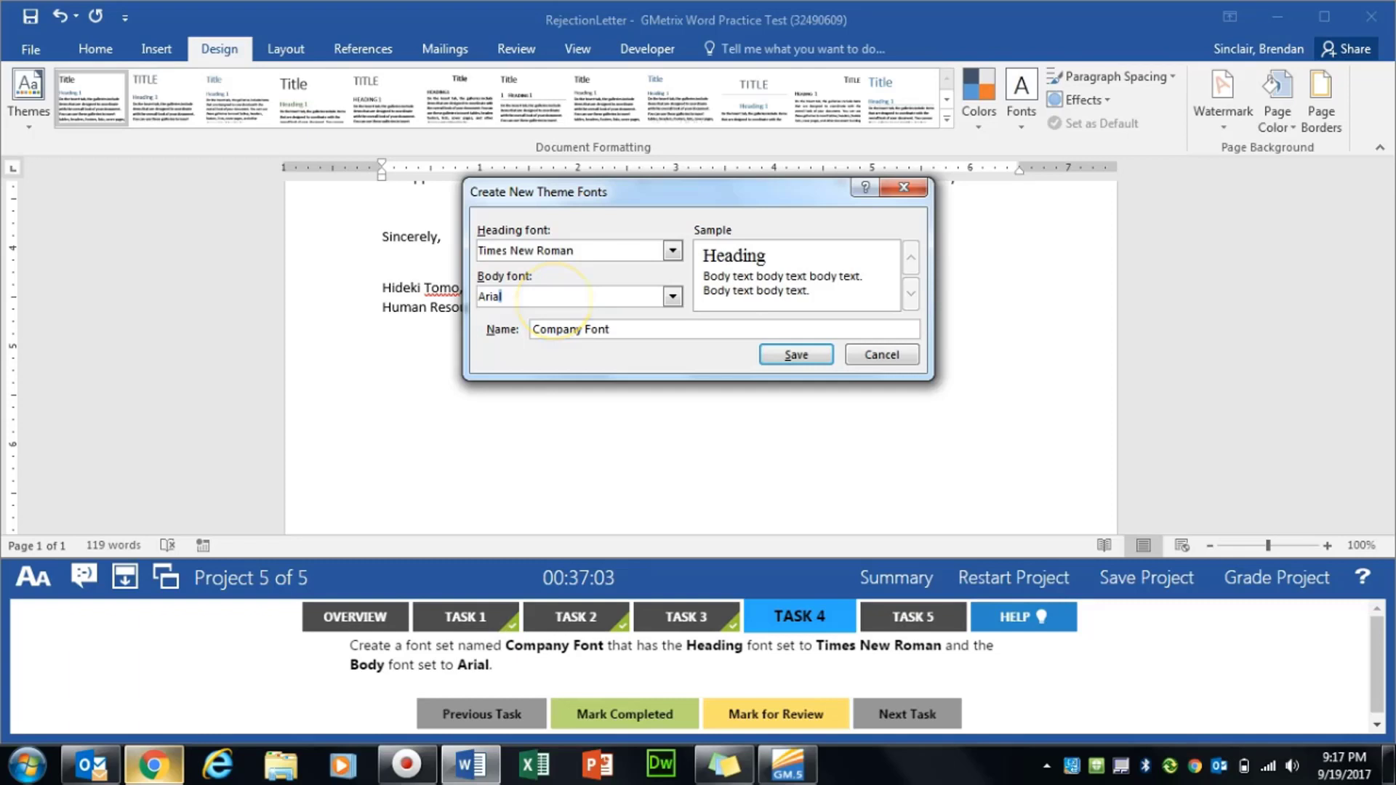
{"action": "key", "text": "Tab"}
{"action": "left_click", "coordinate": [786, 358]}
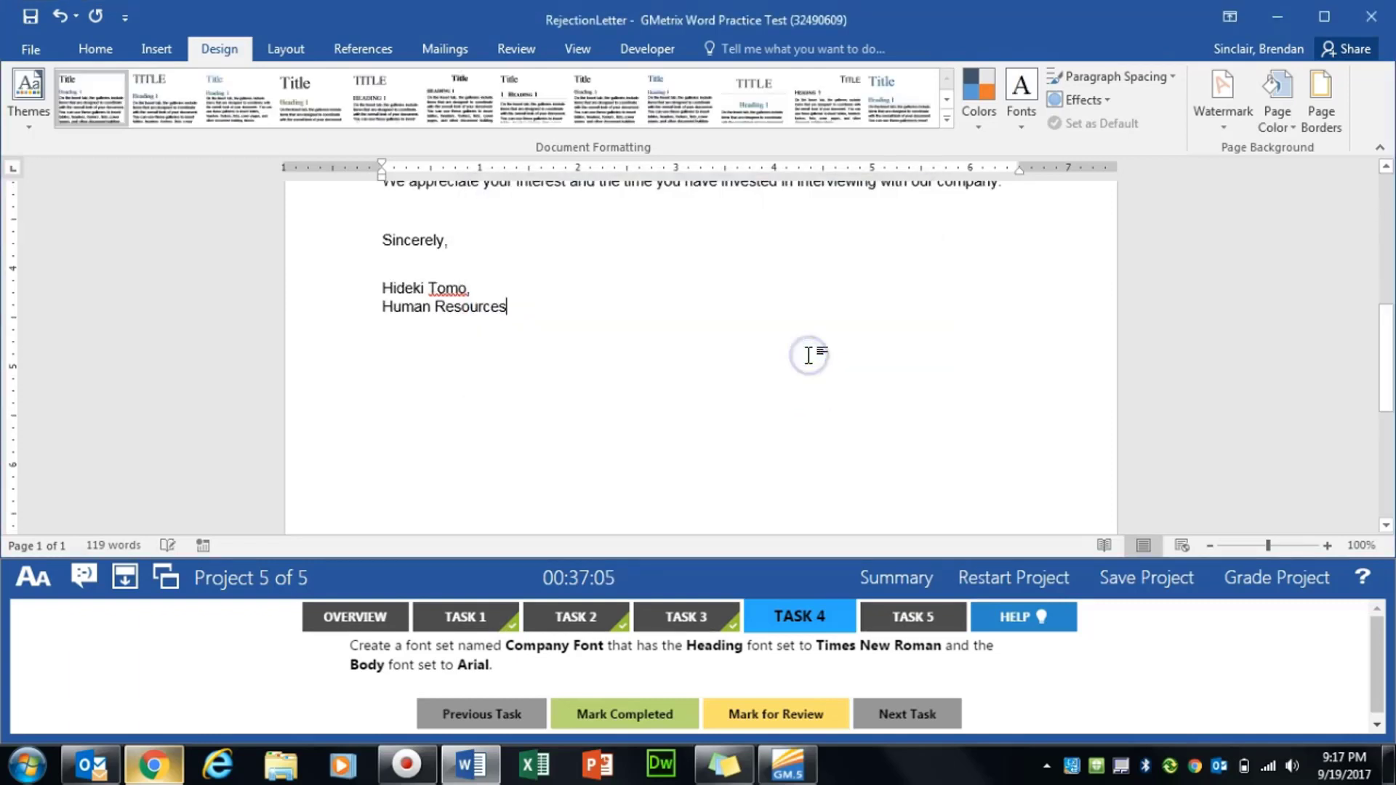
{"action": "left_click", "coordinate": [640, 710]}
{"action": "left_click", "coordinate": [909, 619]}
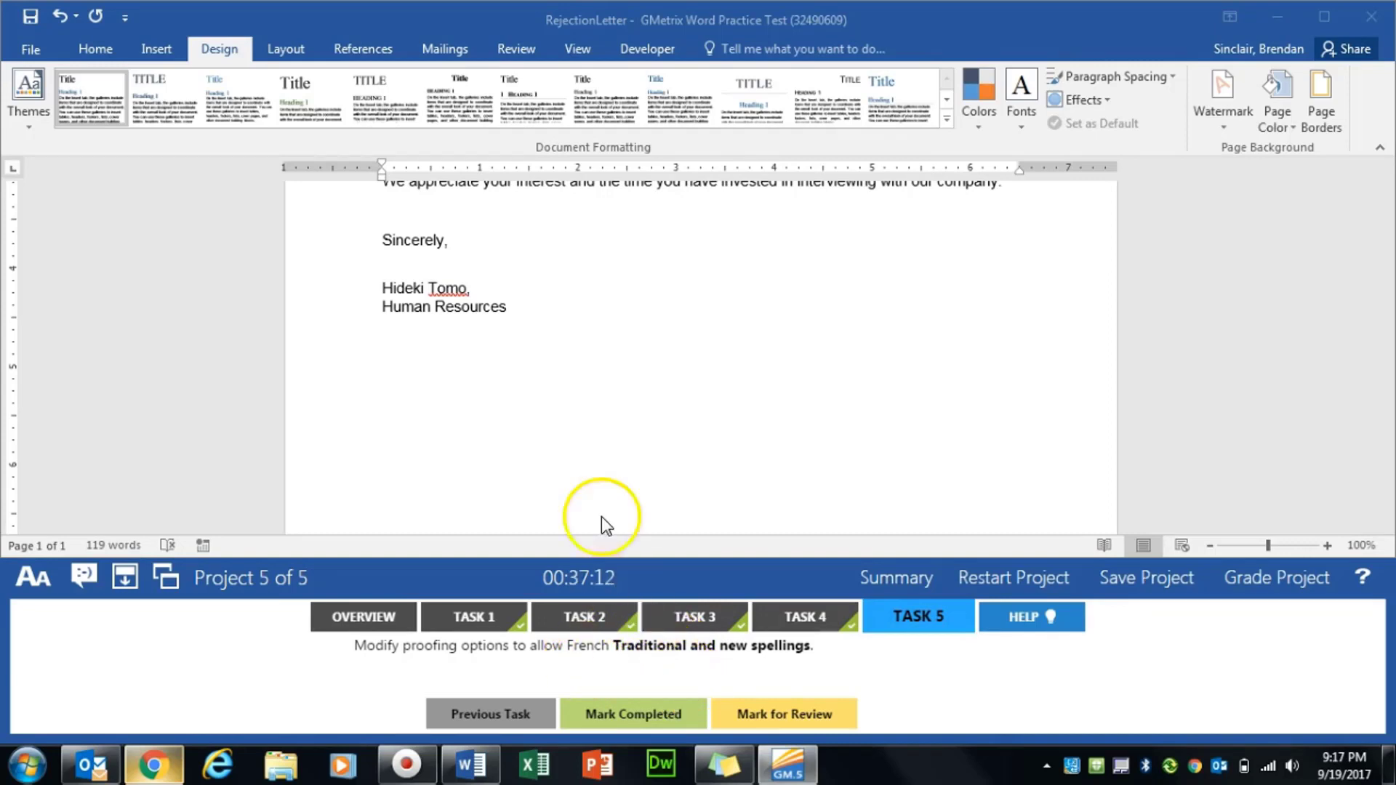
- Set French proofing modes to Traditional and new spellings, then mark Task 5 completed
{"action": "left_click", "coordinate": [25, 49]}
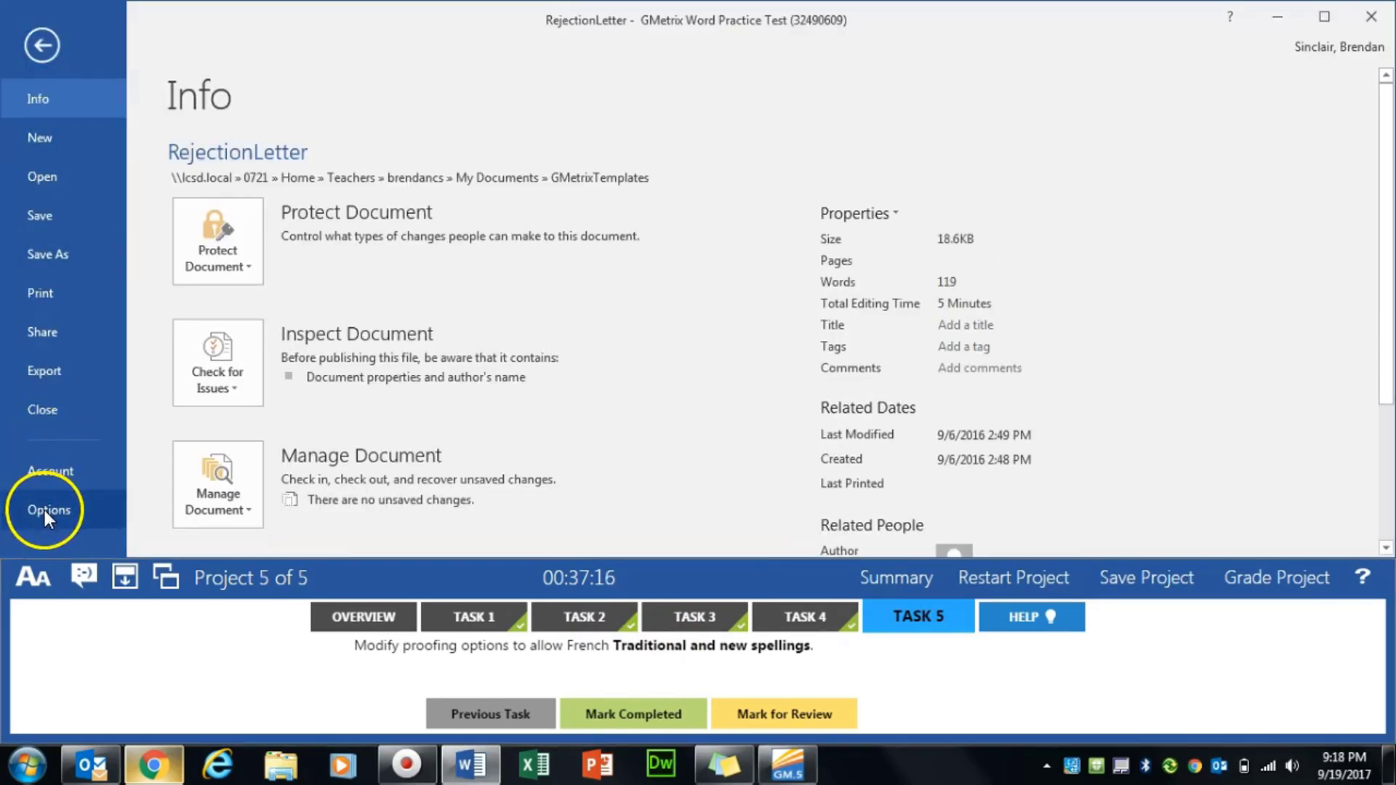
{"action": "left_click", "coordinate": [61, 515]}
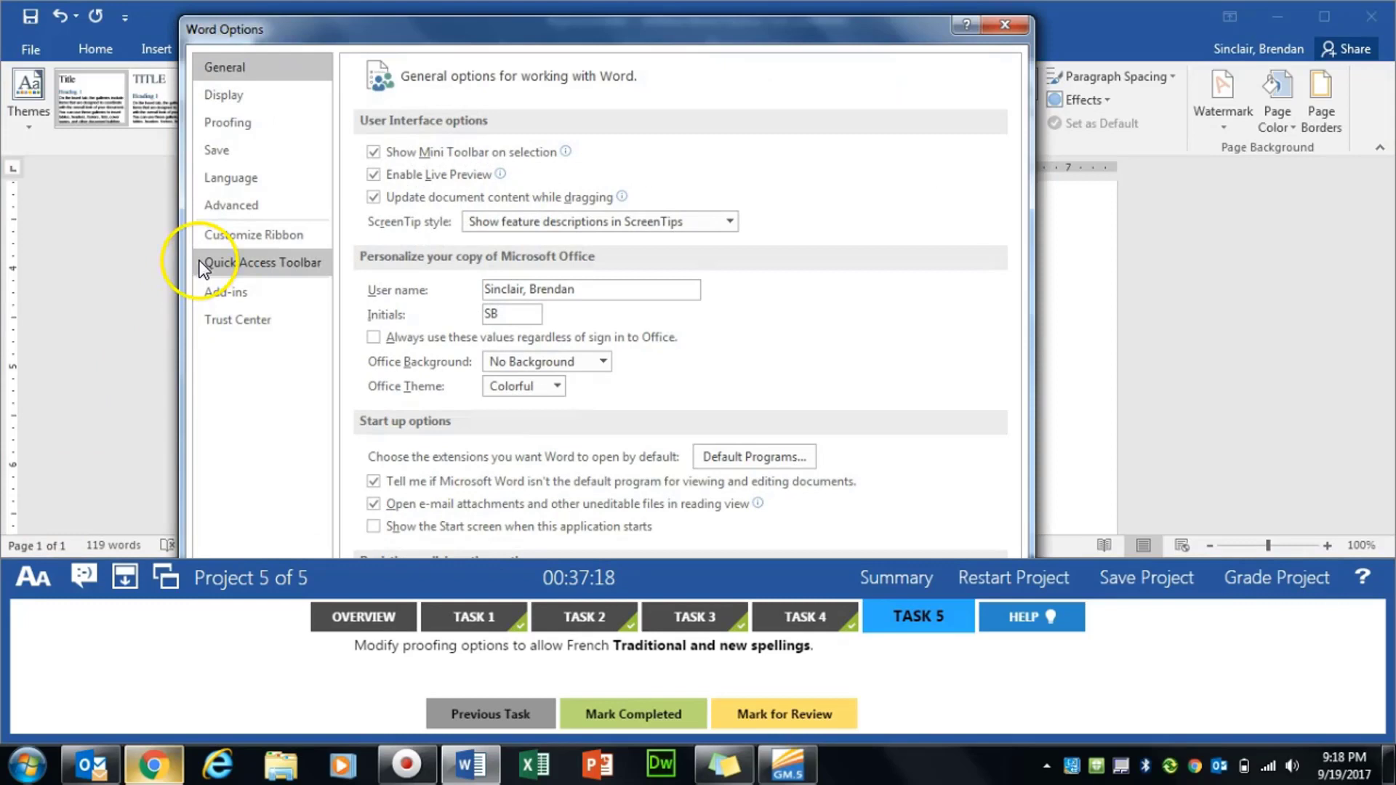
{"action": "left_click", "coordinate": [269, 124]}
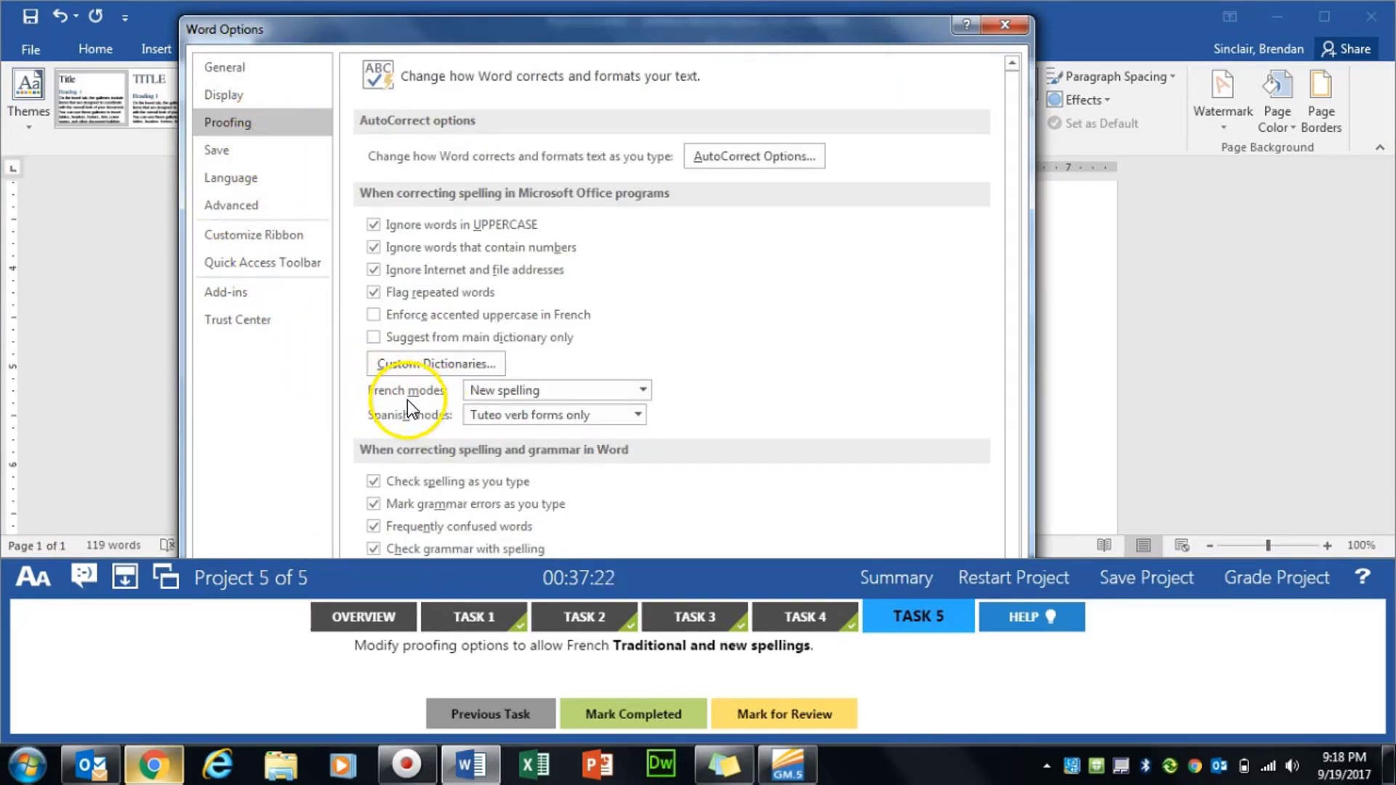
{"action": "left_click", "coordinate": [643, 391]}
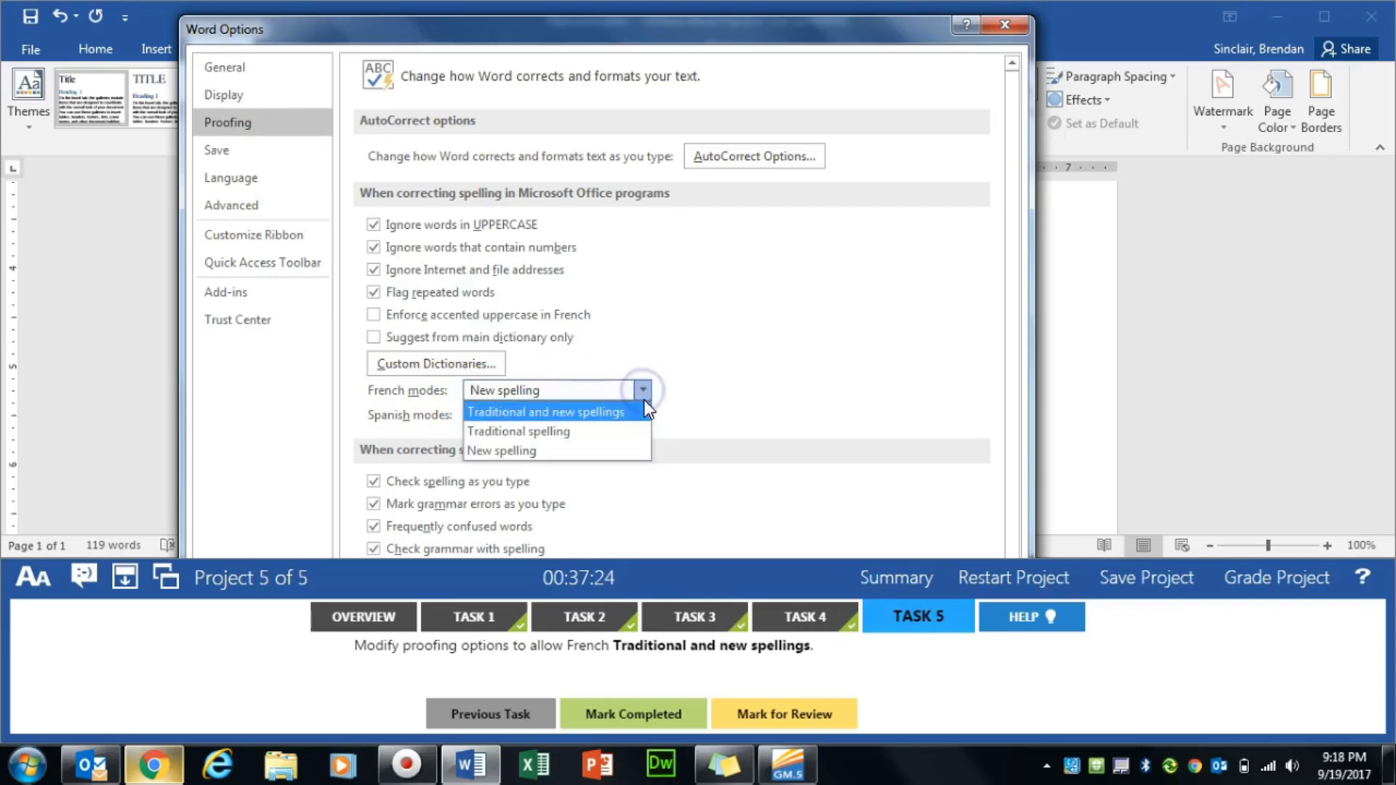
{"action": "left_click", "coordinate": [548, 412]}
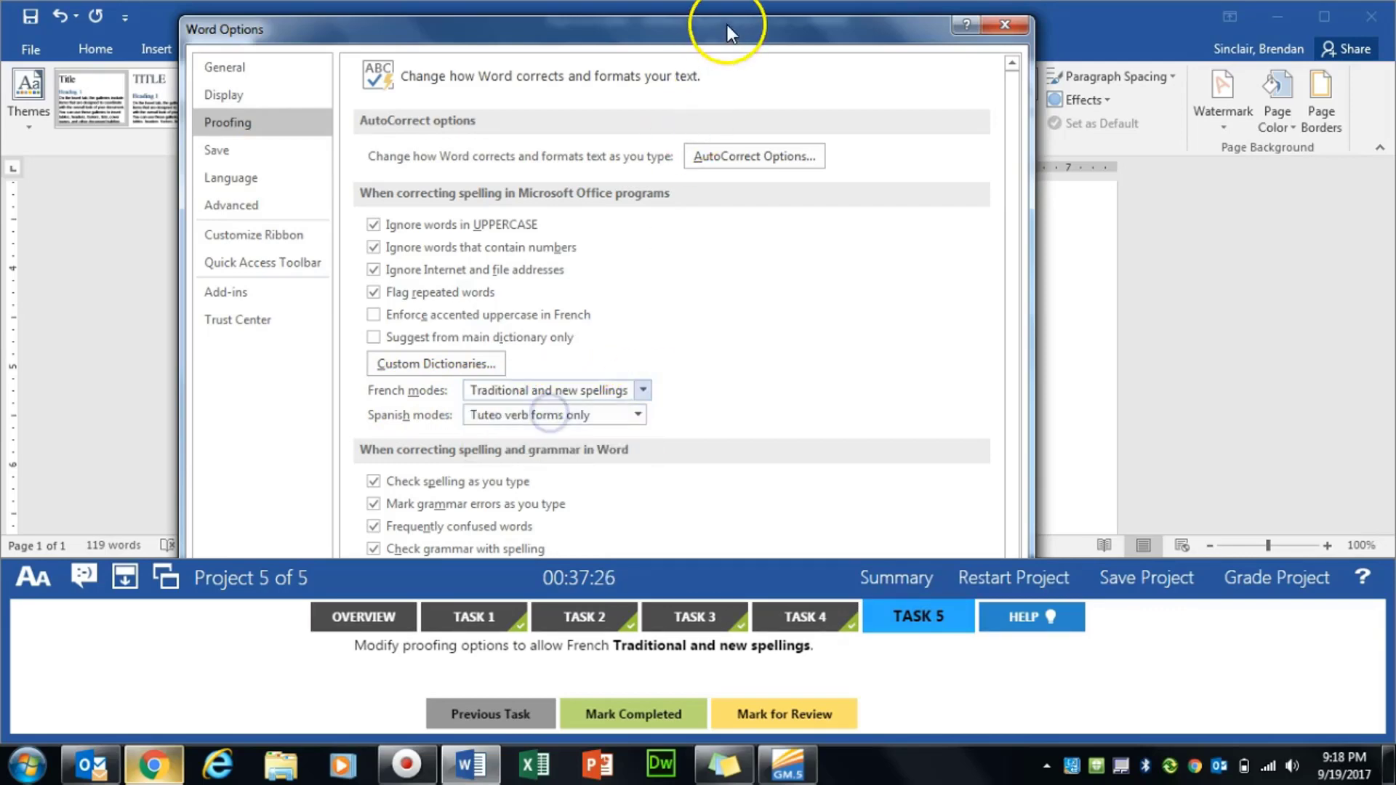
{"action": "left_click_drag", "start_coordinate": [727, 26], "coordinate": [739, 63]}
{"action": "left_click", "coordinate": [897, 456]}
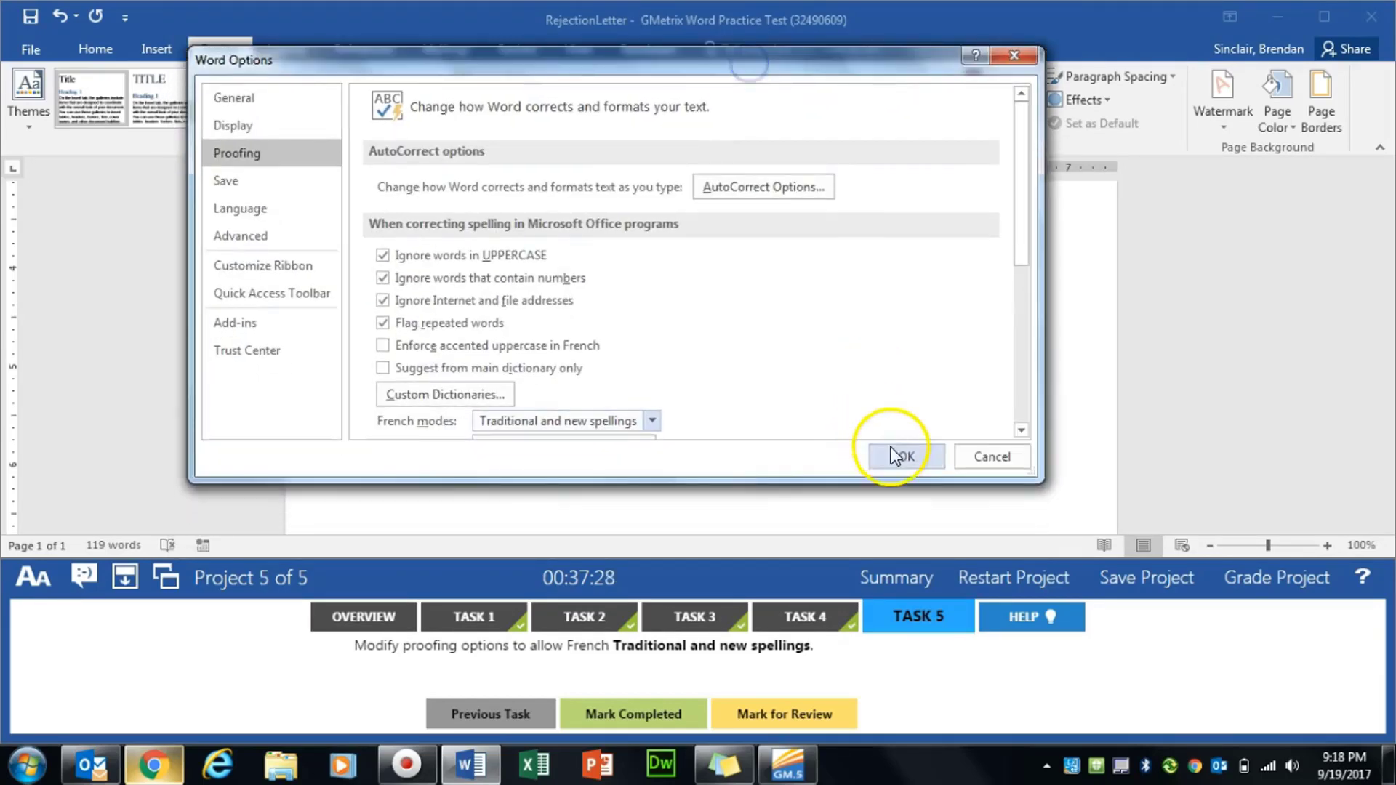
{"action": "left_click", "coordinate": [631, 714]}
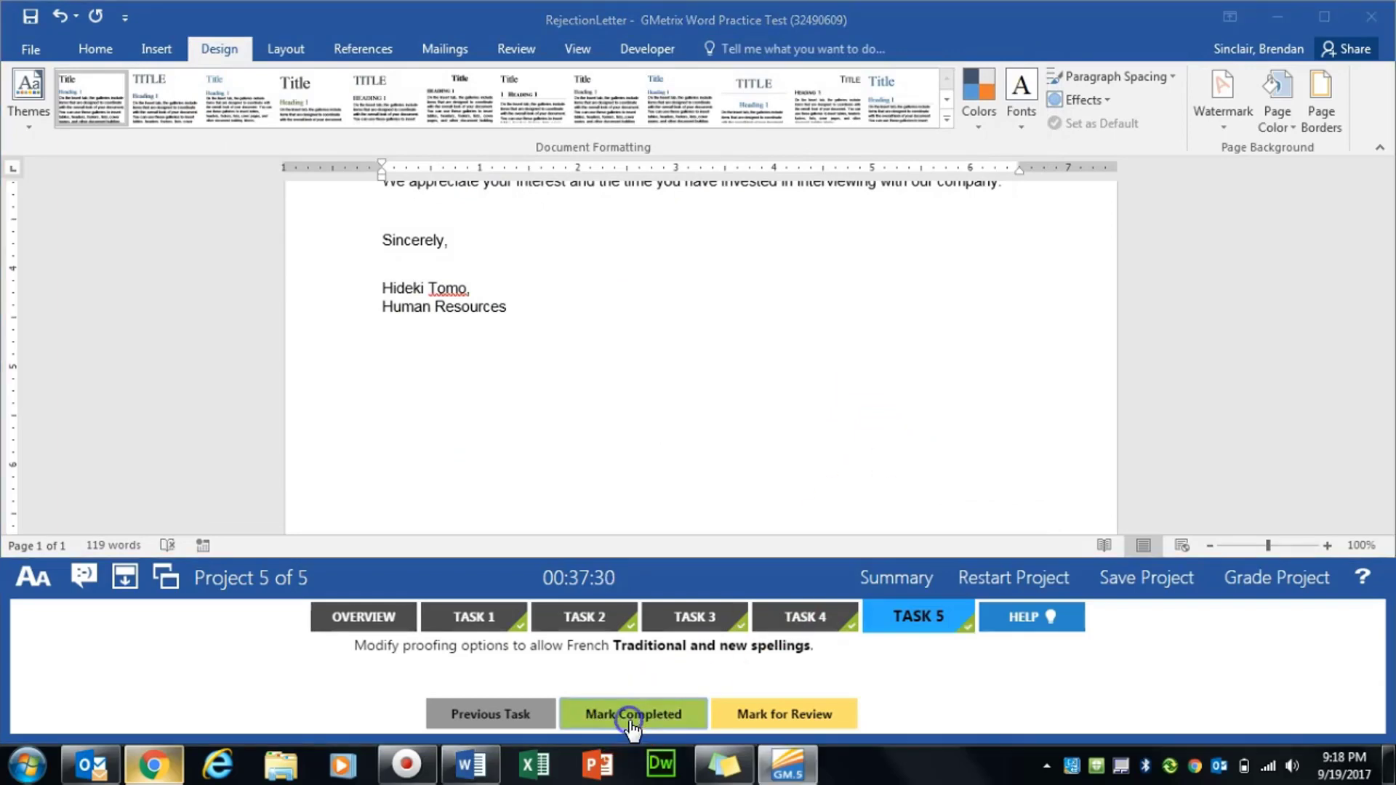